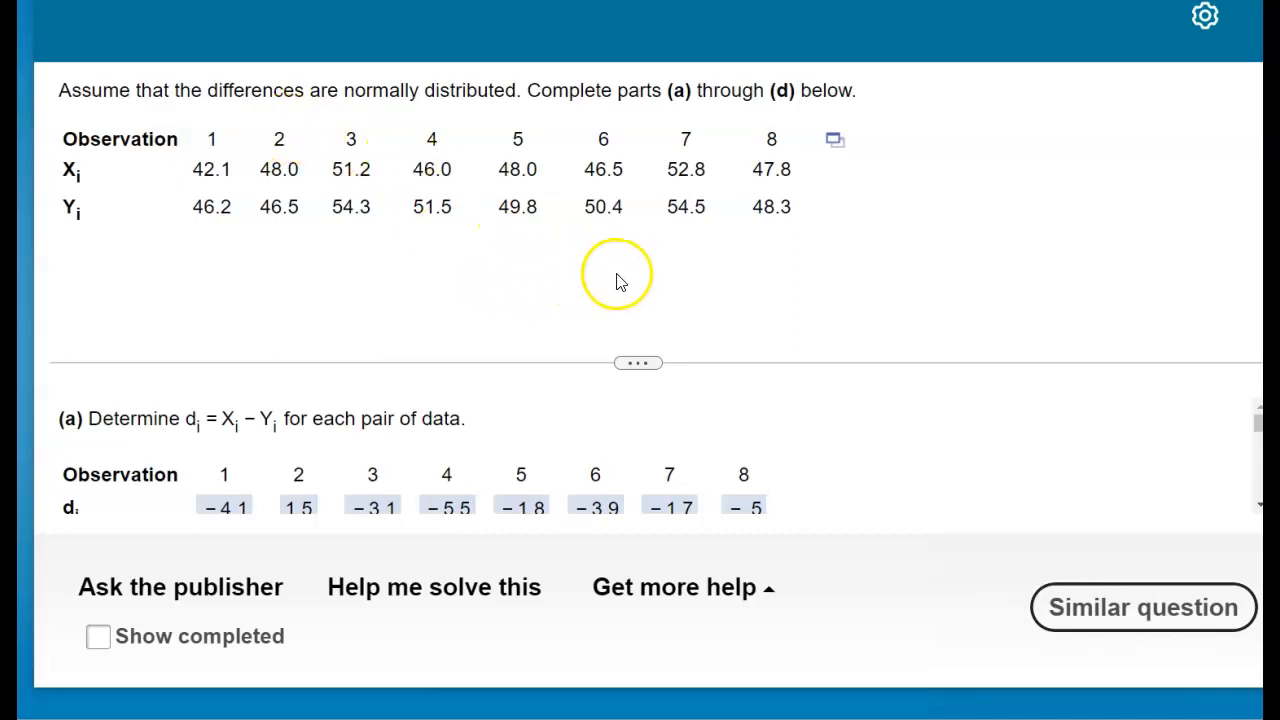
Step: Enlarge the question's data area, open its data table in StatCrunch, and place that window so the start of the question stays visible
left_click_drag(644, 372, 643, 391)
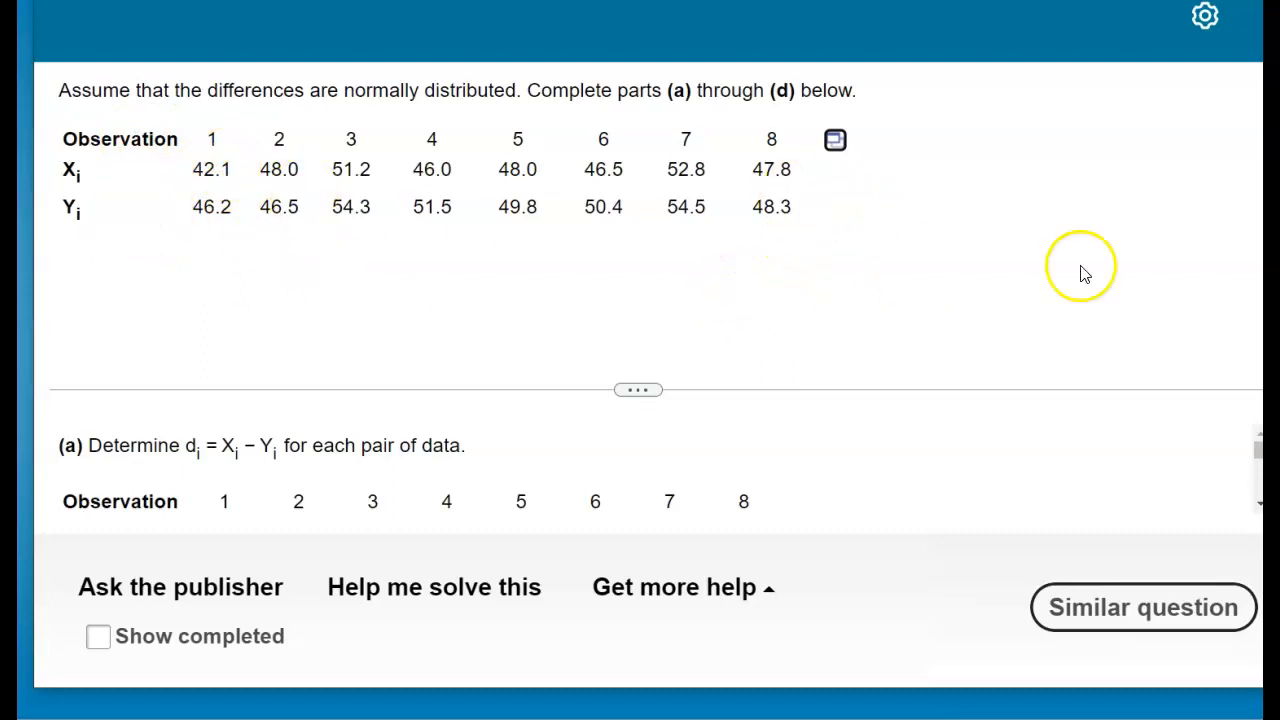
left_click_drag(1279, 58, 829, 21)
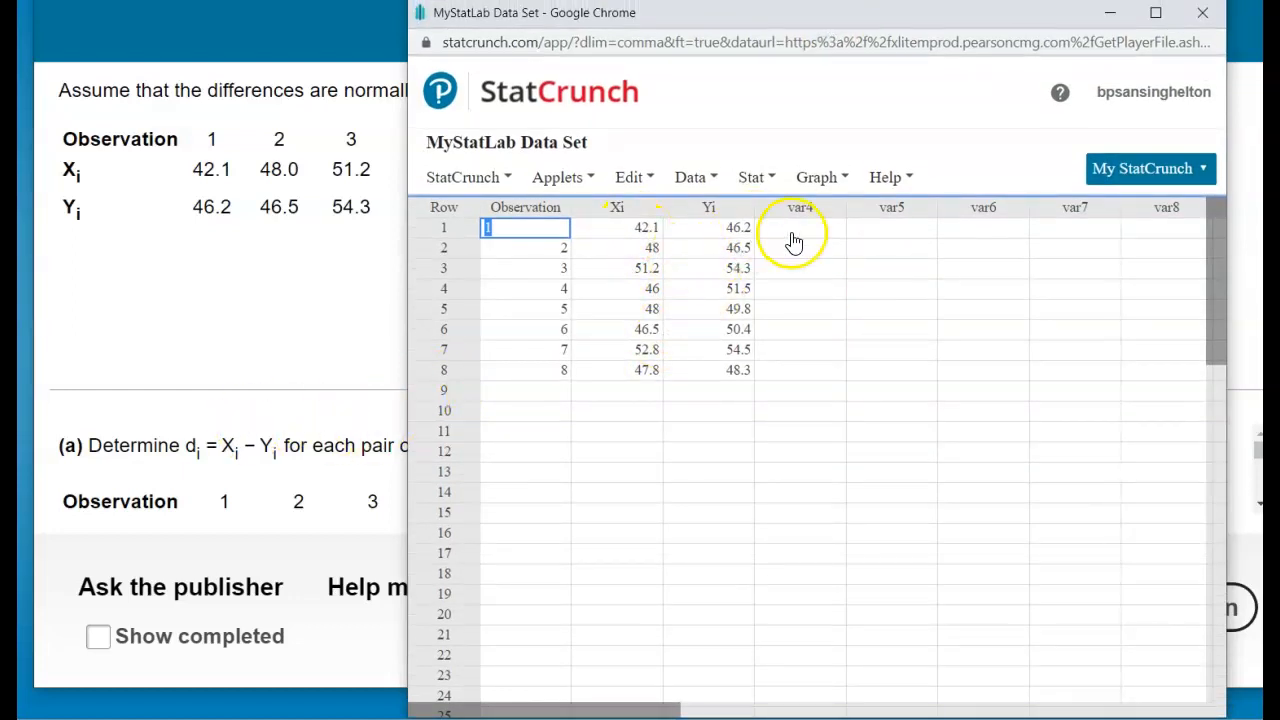
left_click(632, 228)
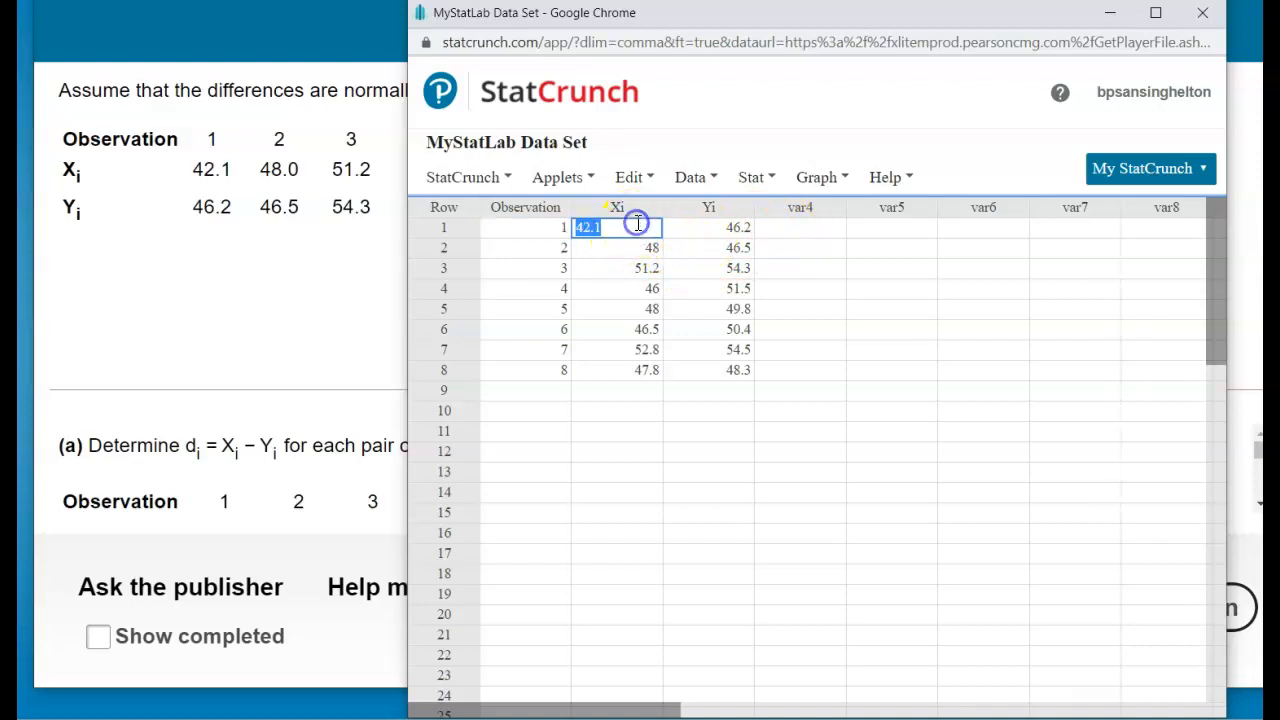
Step: Compute a new data column of paired differences from the expression Xi-Yi and dismiss the result message
left_click(692, 180)
left_click(690, 182)
left_click(691, 181)
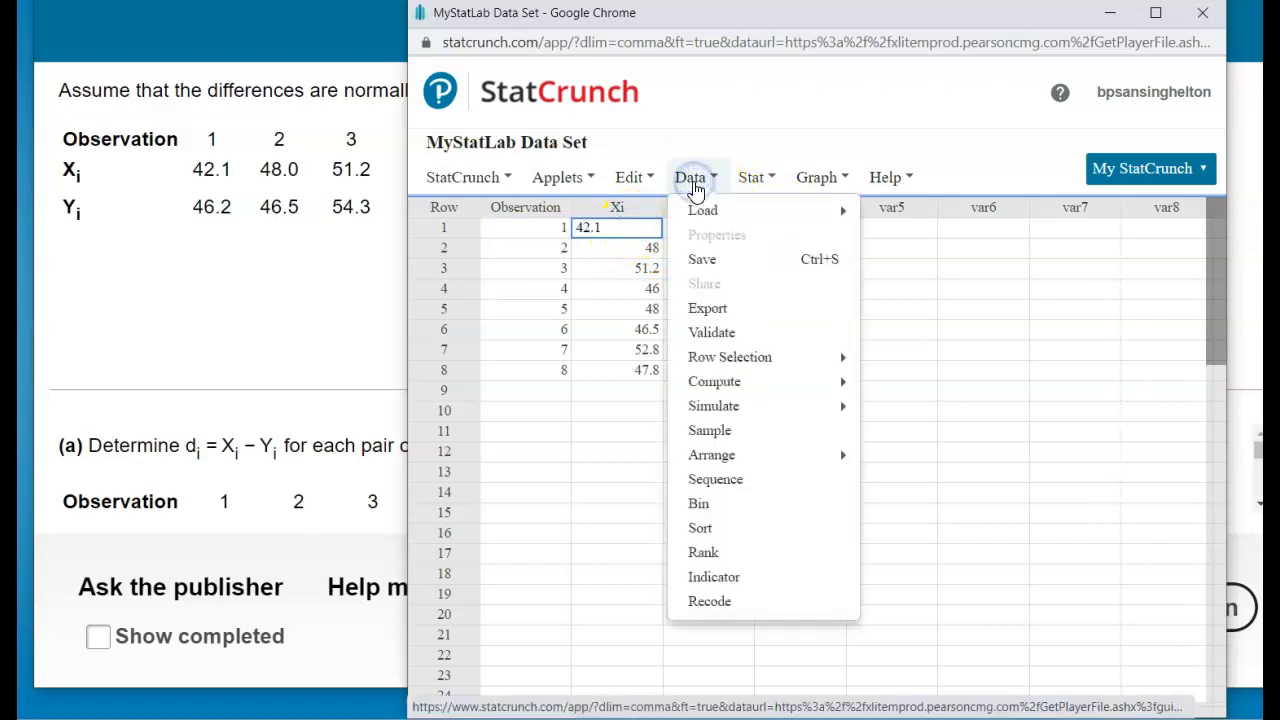
mouse_move(770, 390)
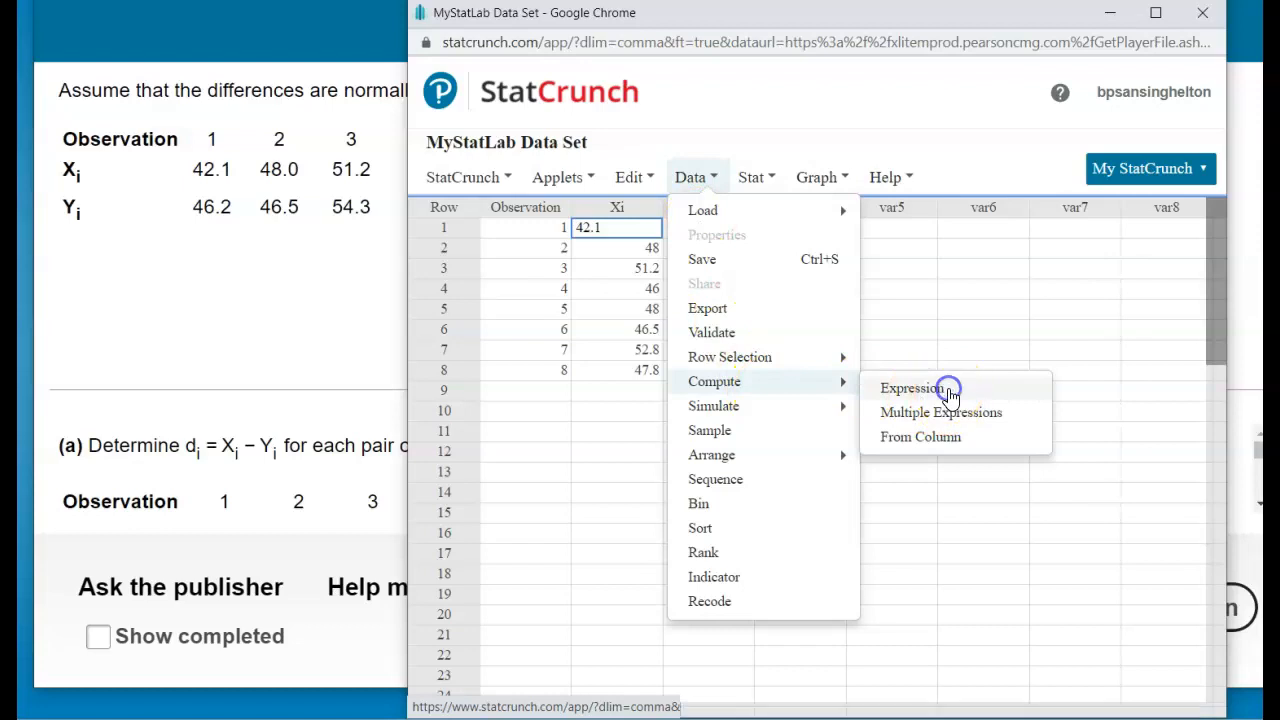
left_click(948, 386)
left_click(1040, 377)
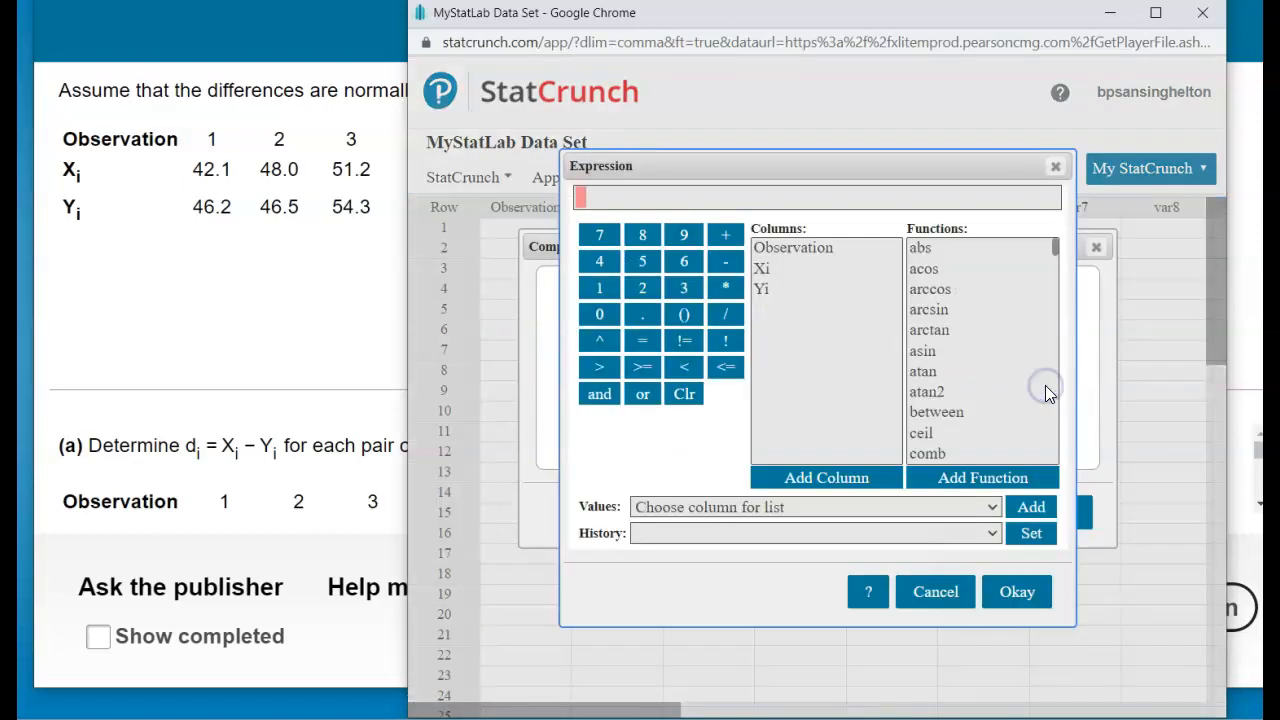
double_click(760, 270)
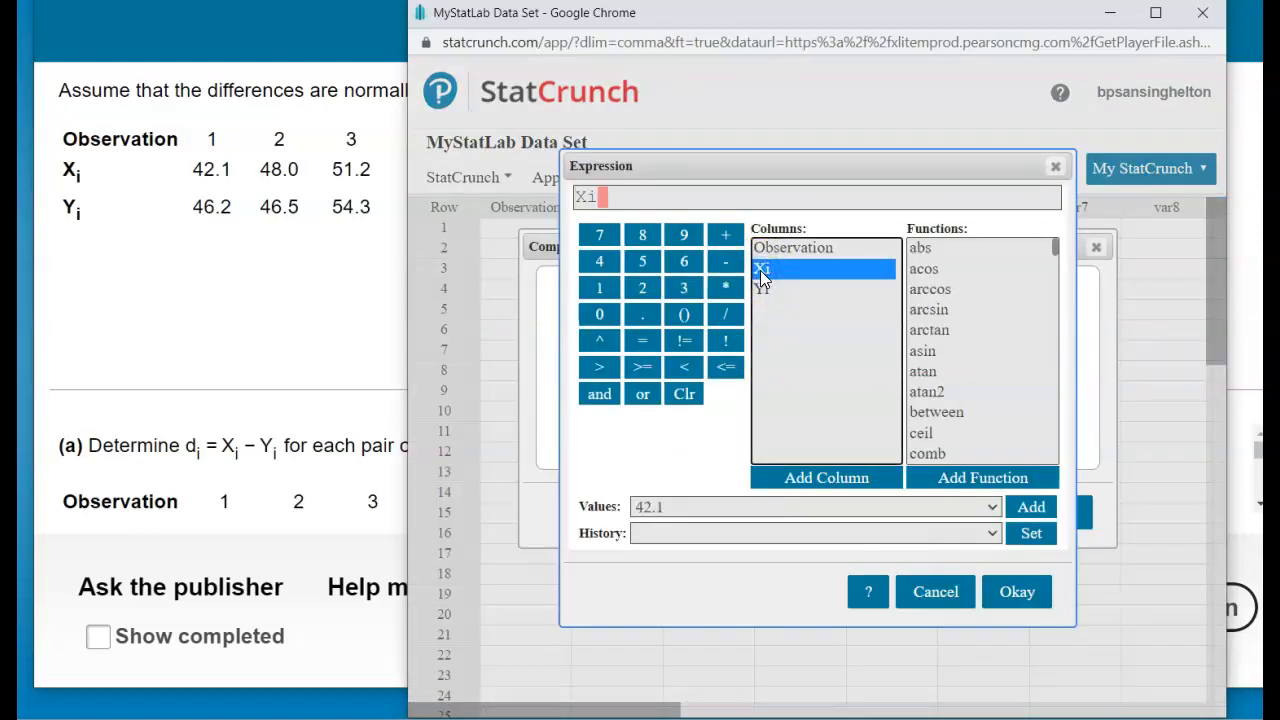
type("-")
double_click(766, 285)
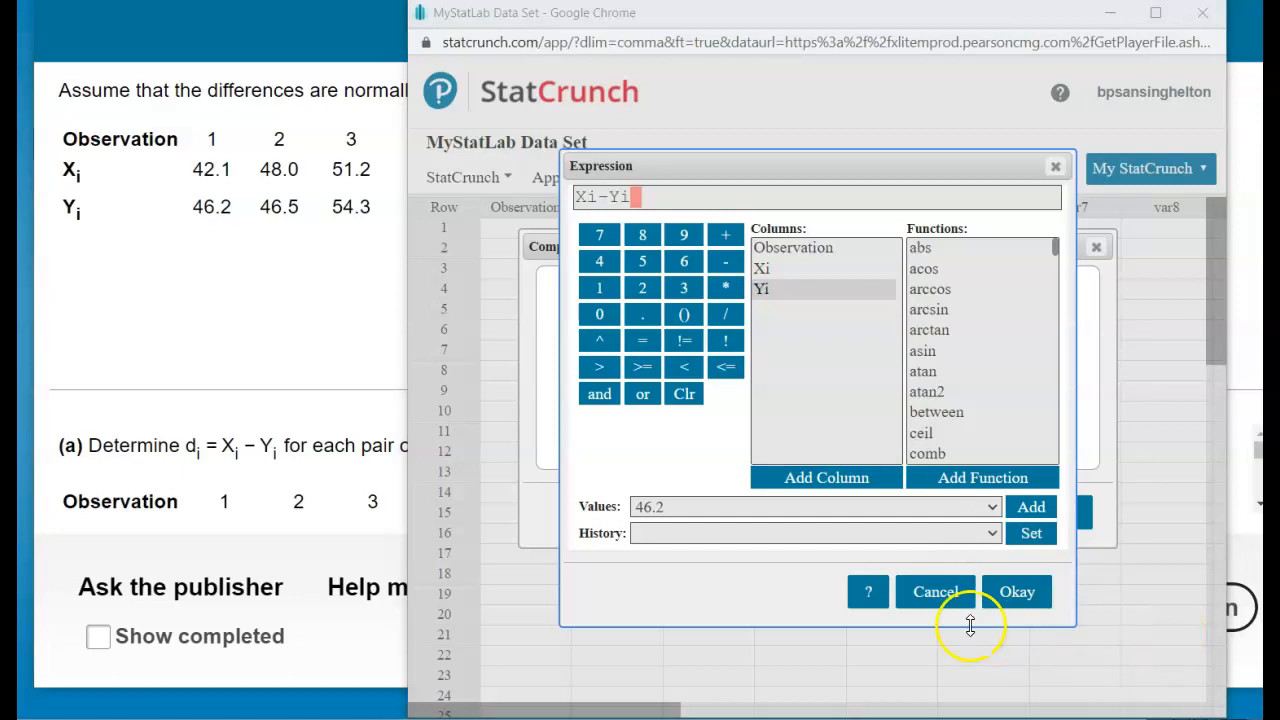
left_click(1020, 606)
left_click(1018, 510)
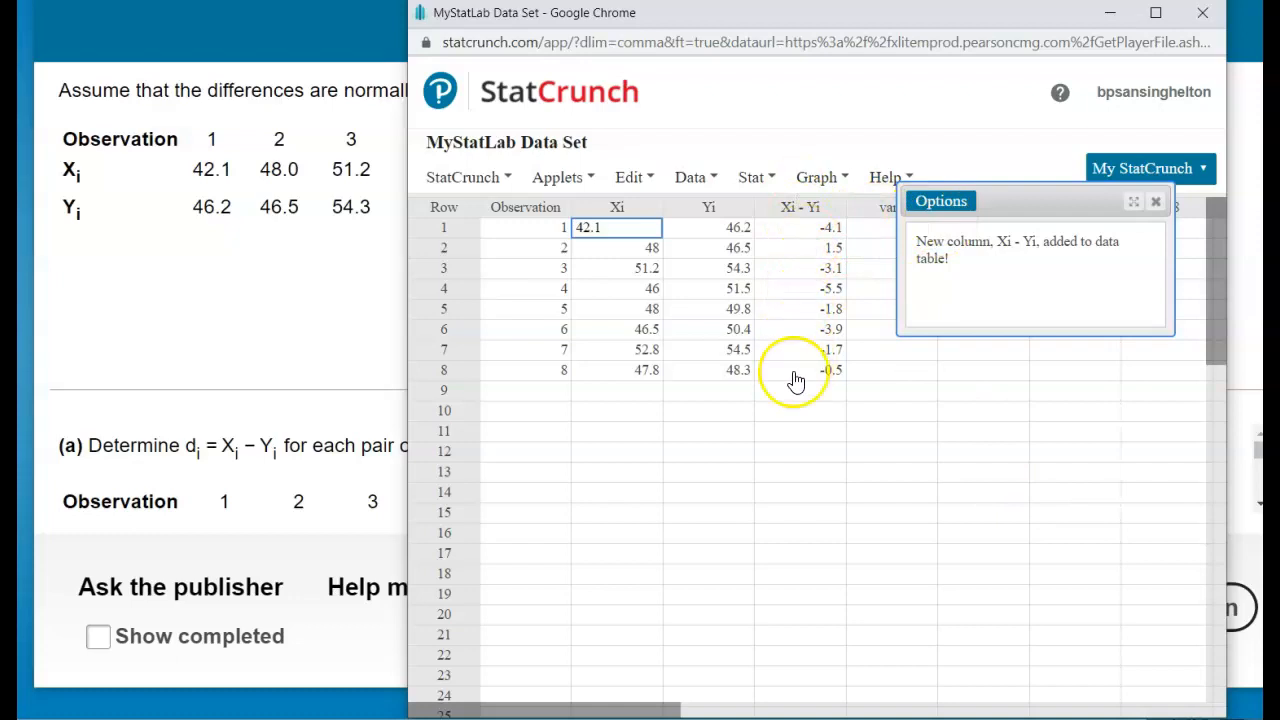
left_click(1155, 201)
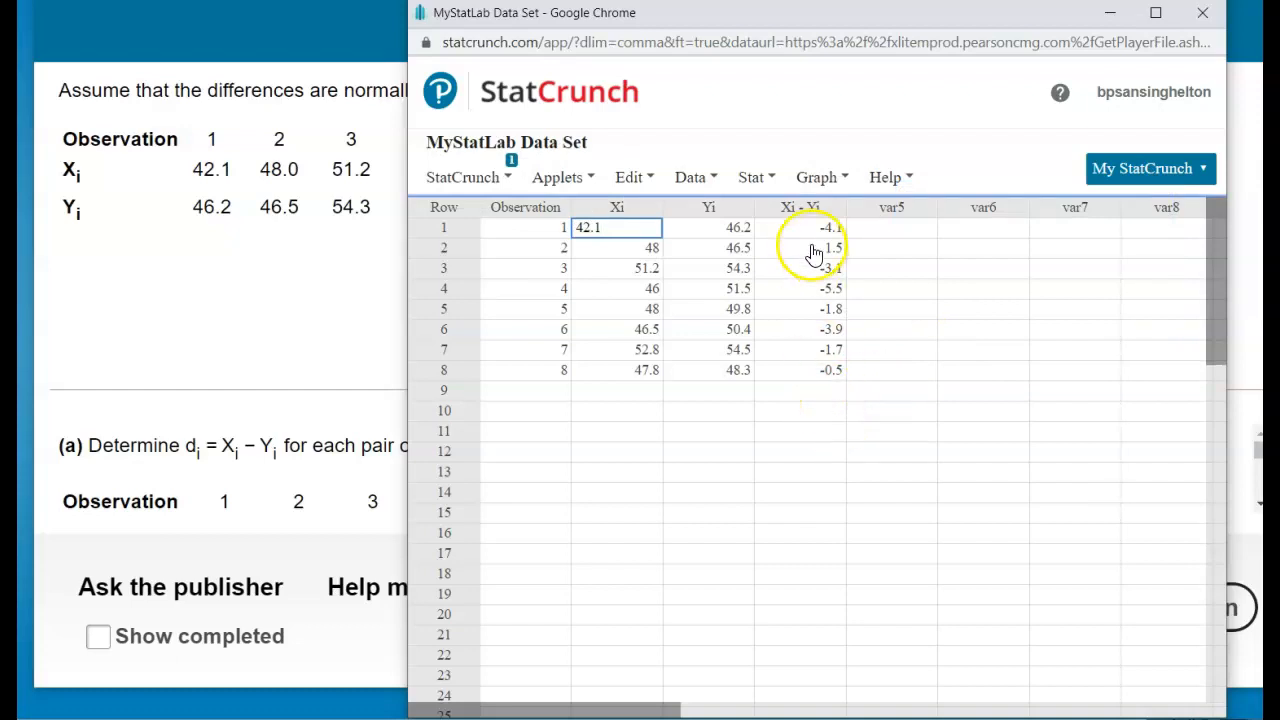
Step: Compute column summary statistics for Xi - Yi, limited to the mean and standard deviation, and close the results
left_click(750, 177)
left_click(747, 177)
left_click(746, 178)
mouse_move(790, 238)
left_click(984, 247)
left_click(588, 210)
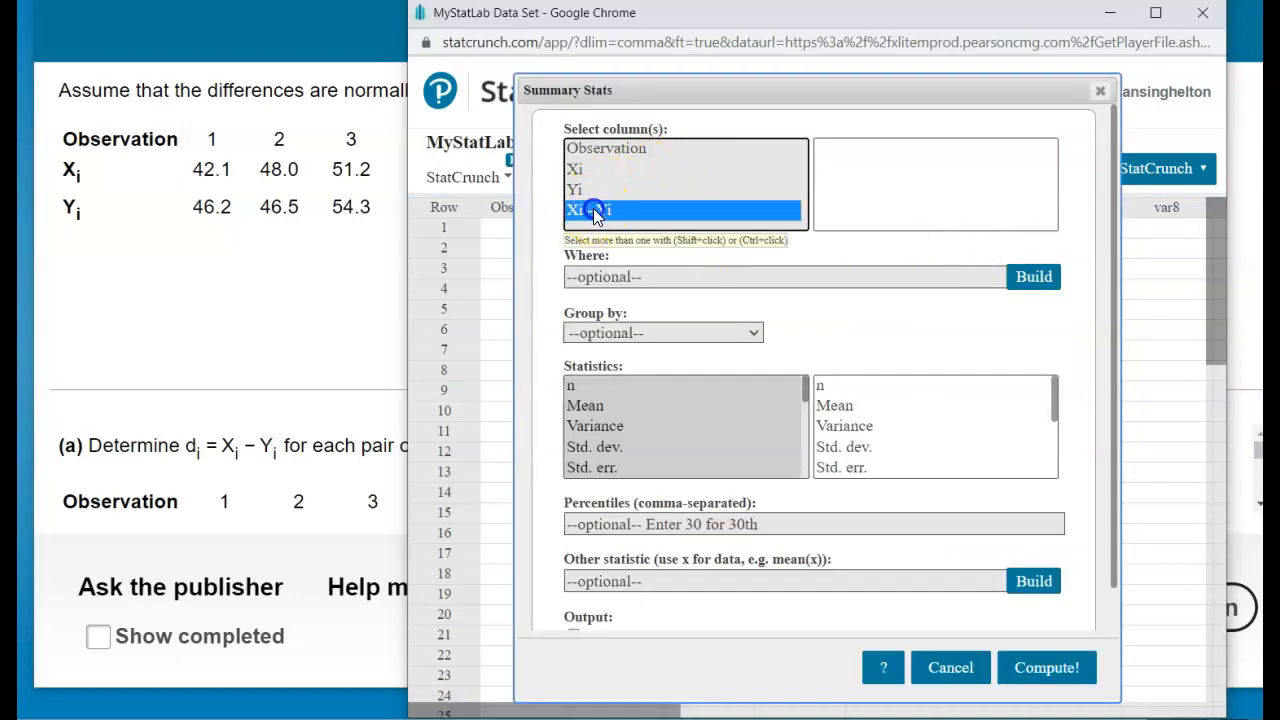
left_click(590, 387)
left_click(598, 406)
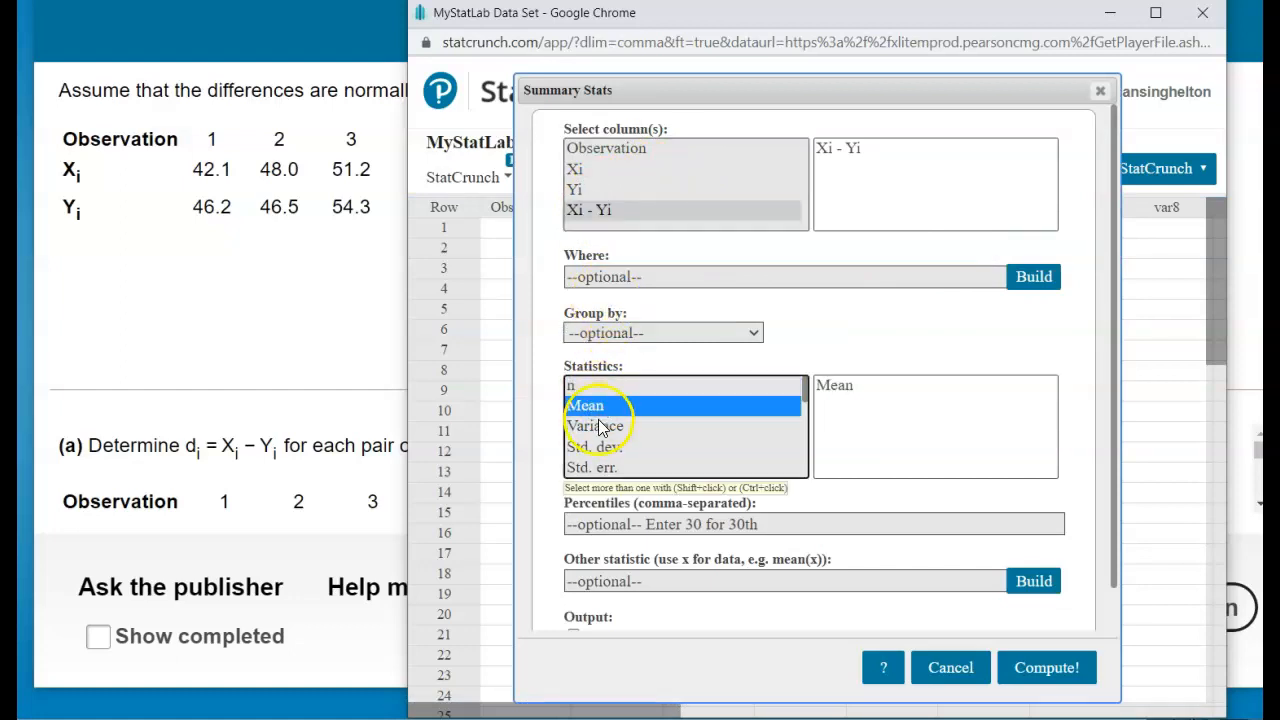
left_click(599, 450, "ctrl")
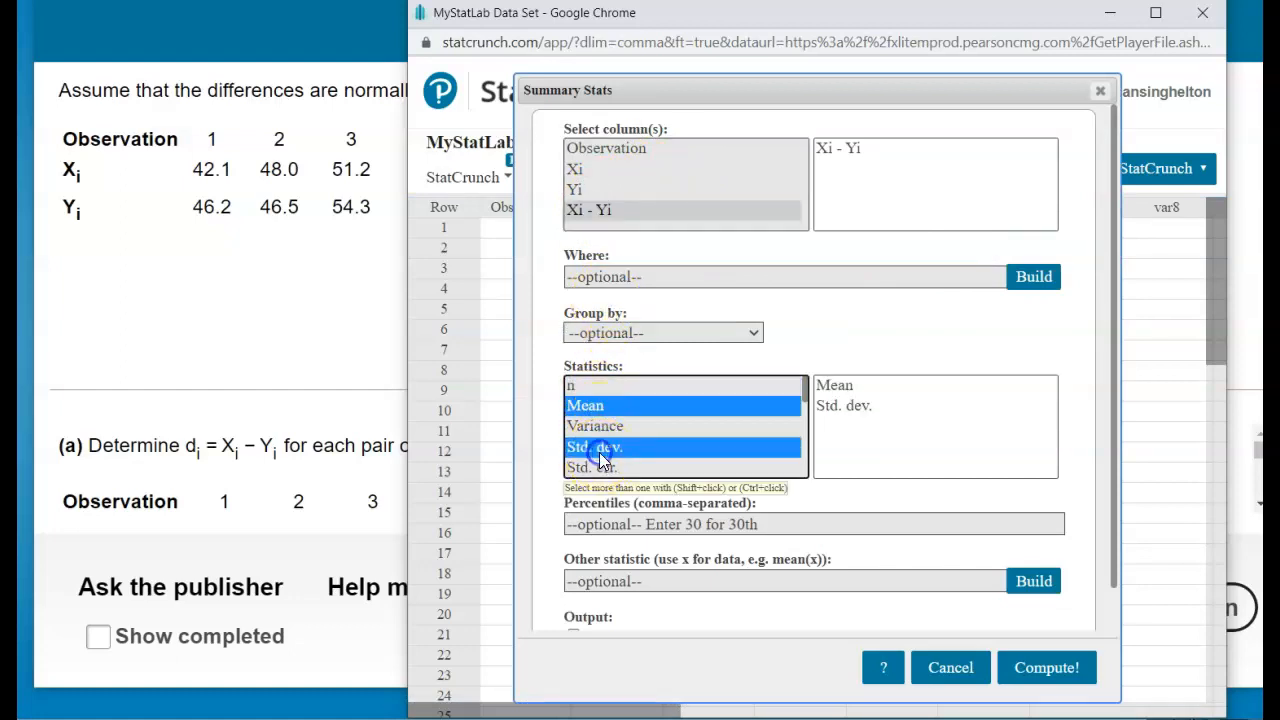
left_click(1016, 665)
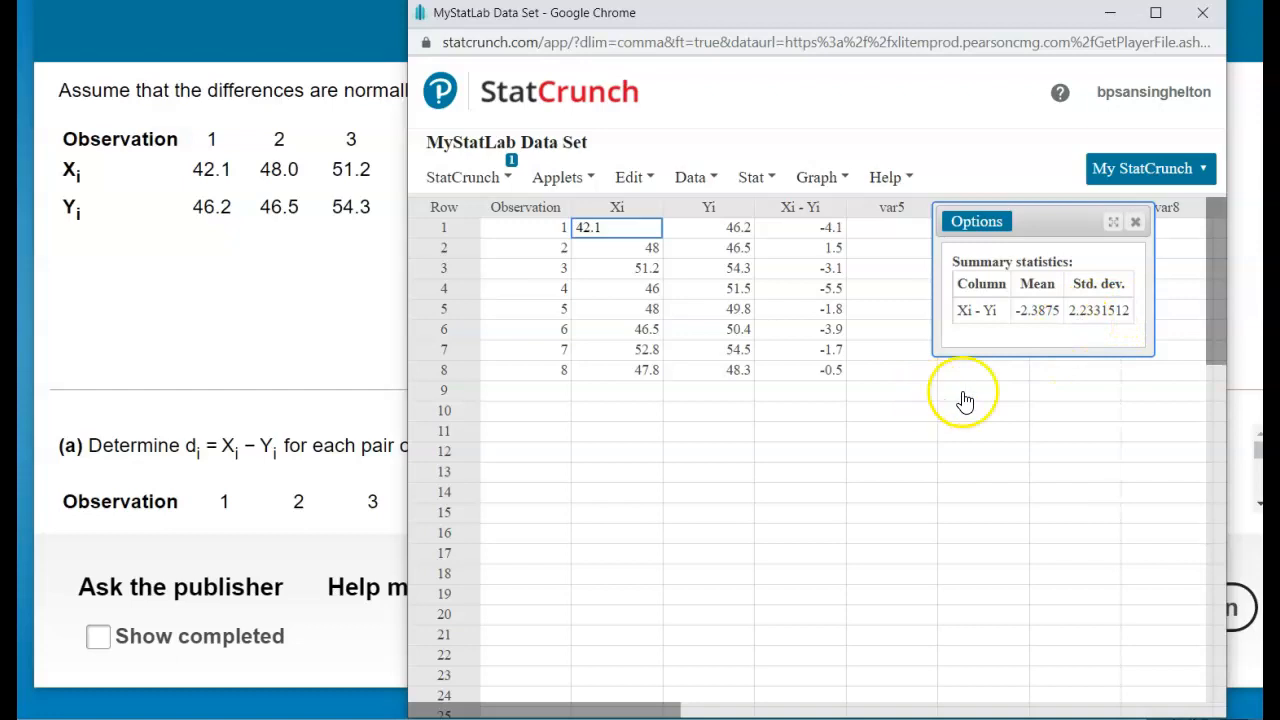
left_click(1136, 229)
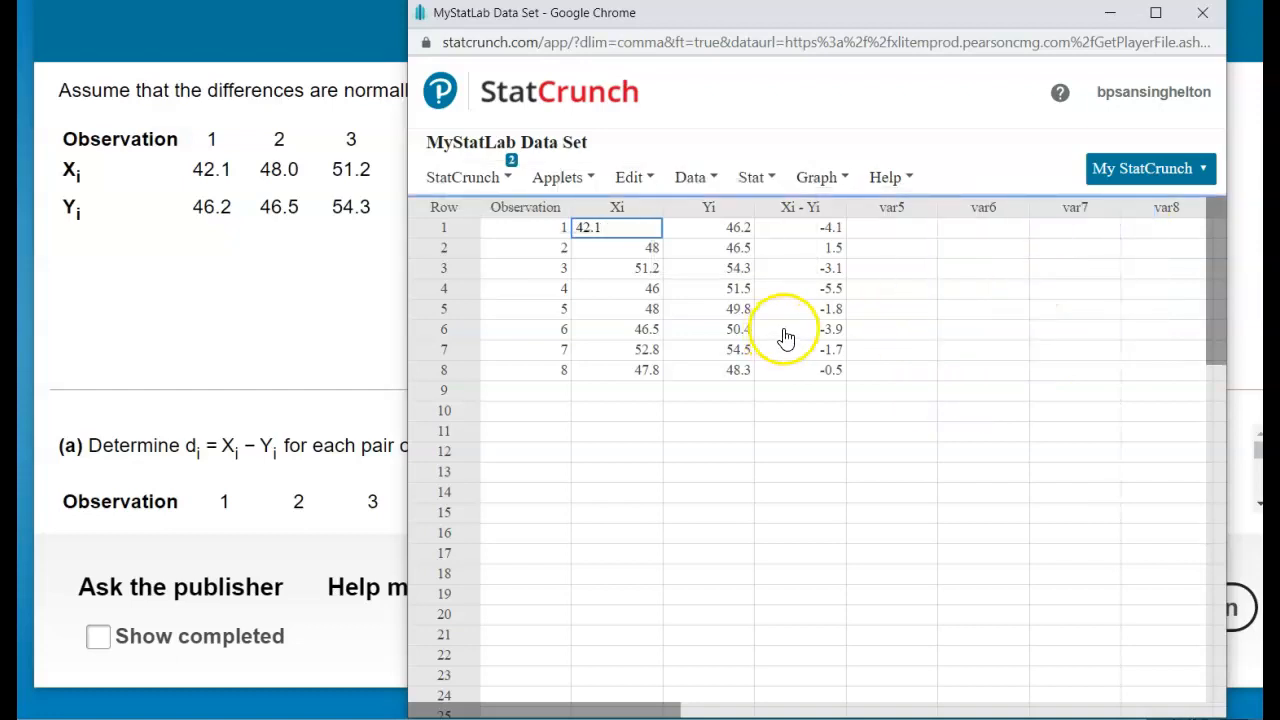
Step: Move the data set window aside to uncover more of the question and read parts (b) and (c)
left_click(634, 177)
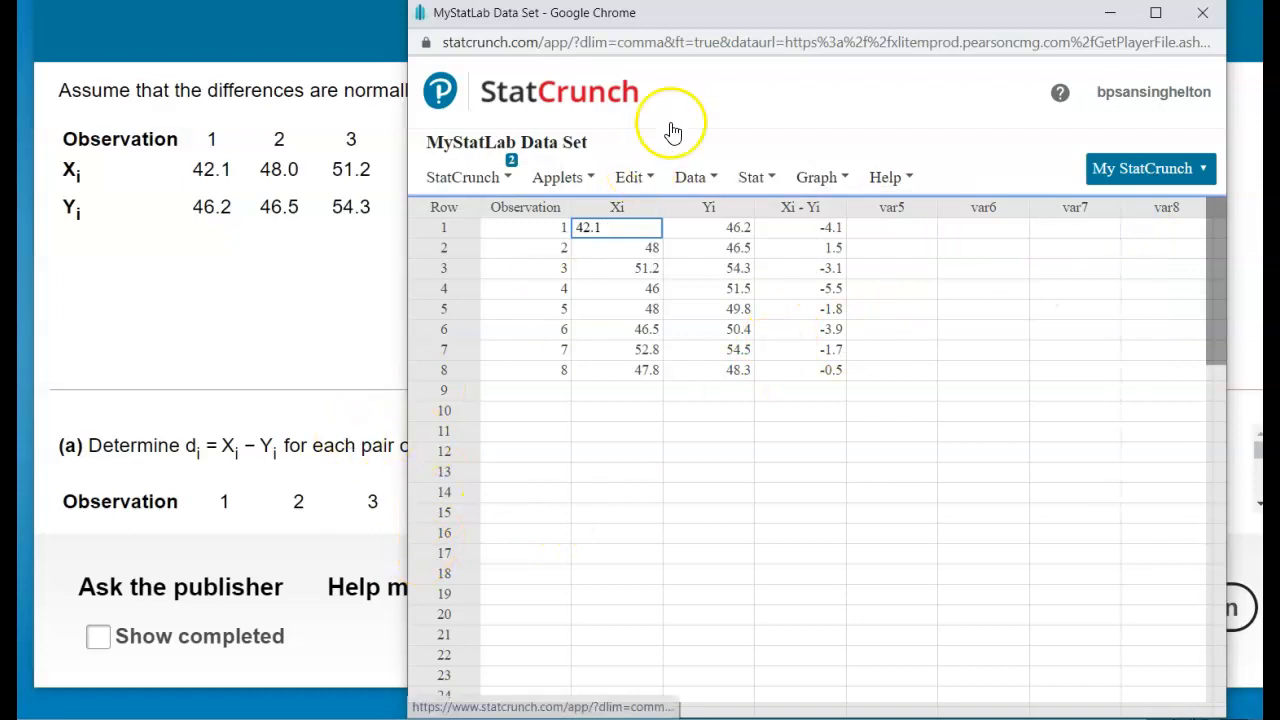
left_click_drag(758, 18, 829, 53)
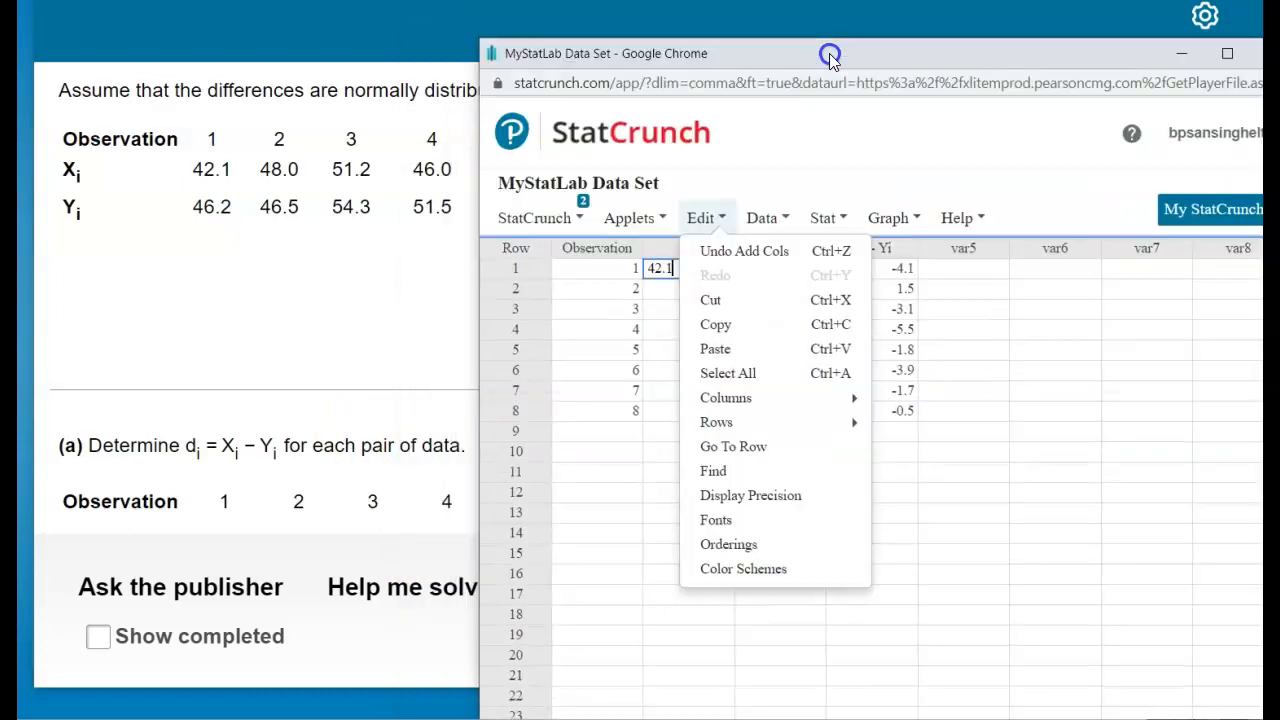
scroll(402, 430, "down", 5)
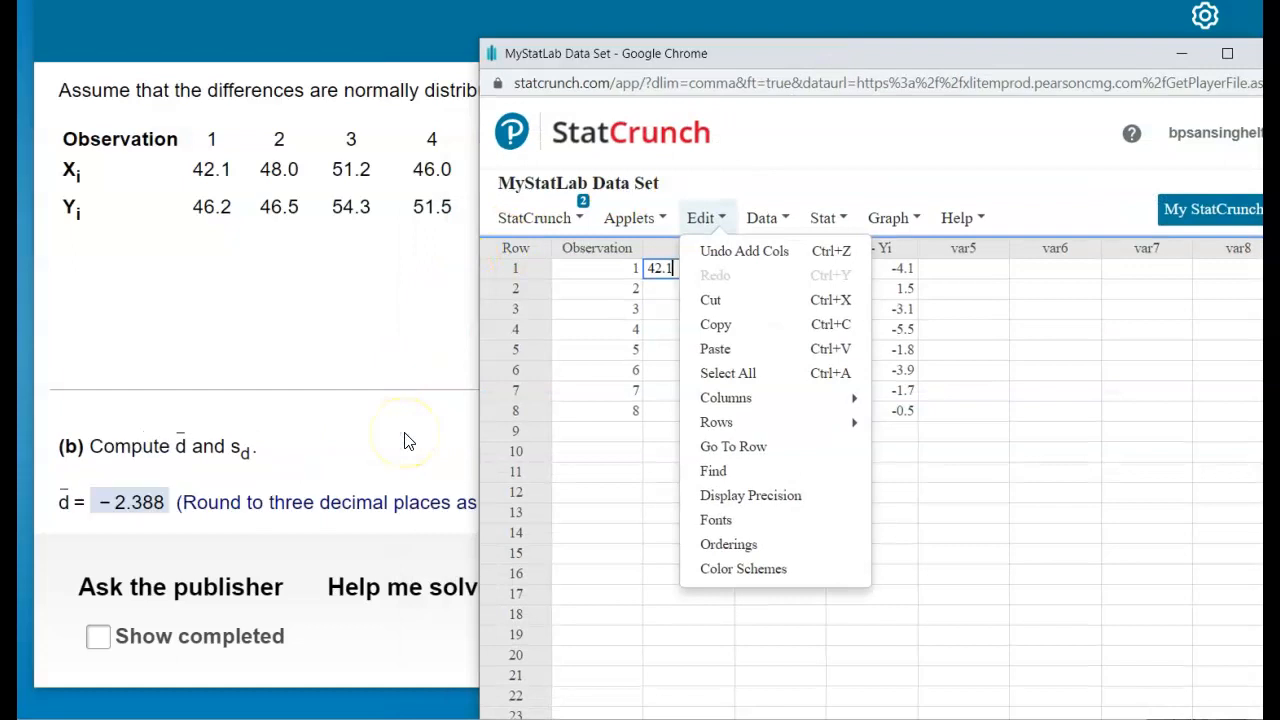
scroll(405, 441, "down", 2)
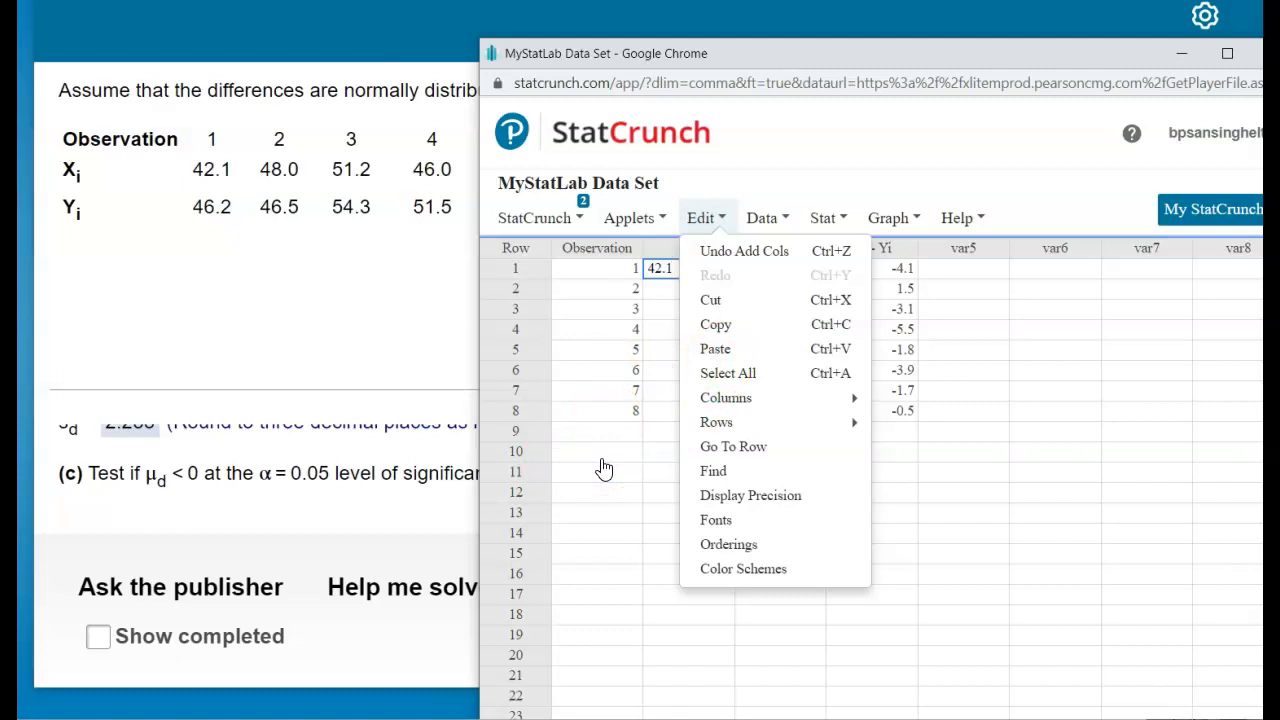
Step: Start a paired T analysis with Xi as sample 1 and Yi as sample 2
mouse_move(825, 222)
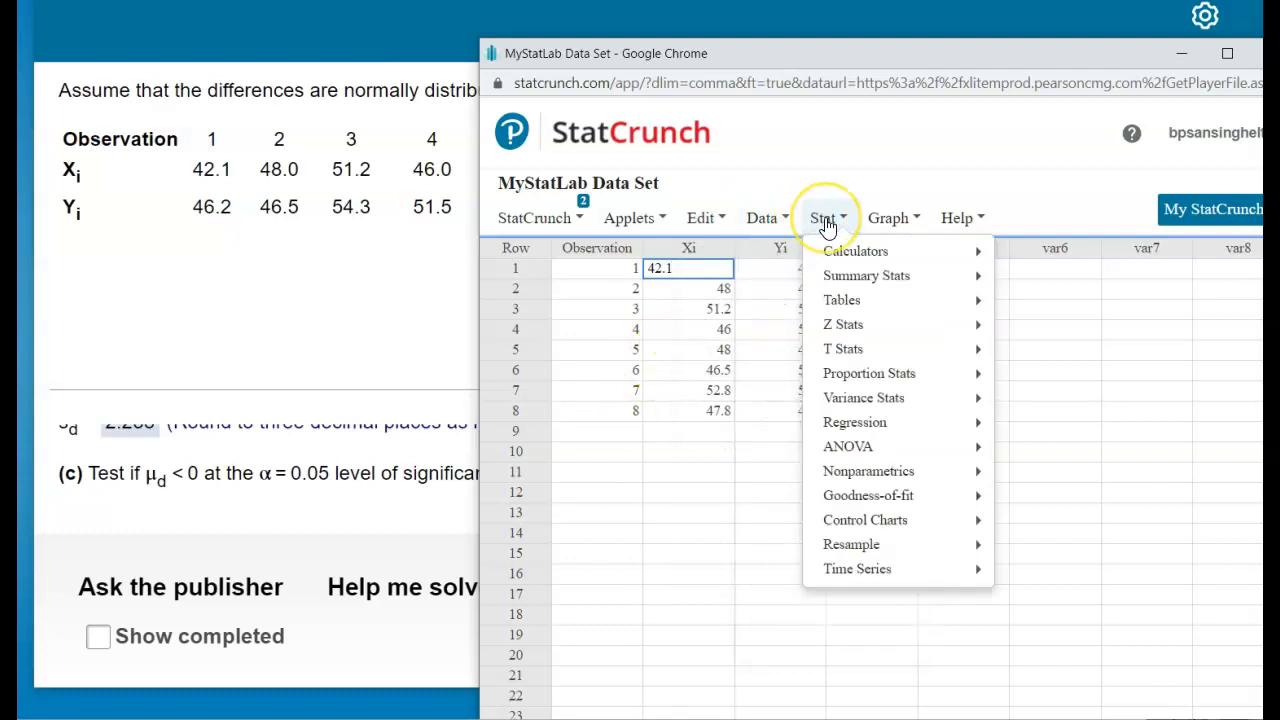
mouse_move(850, 348)
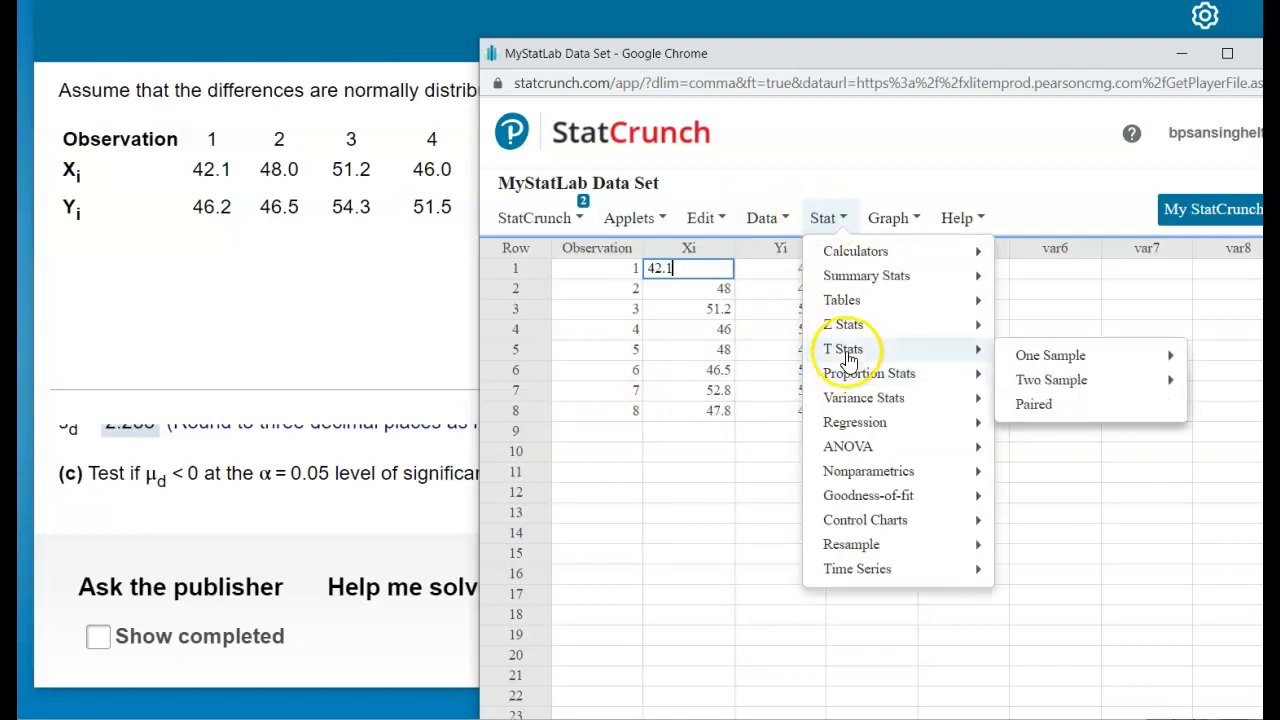
left_click(1066, 409)
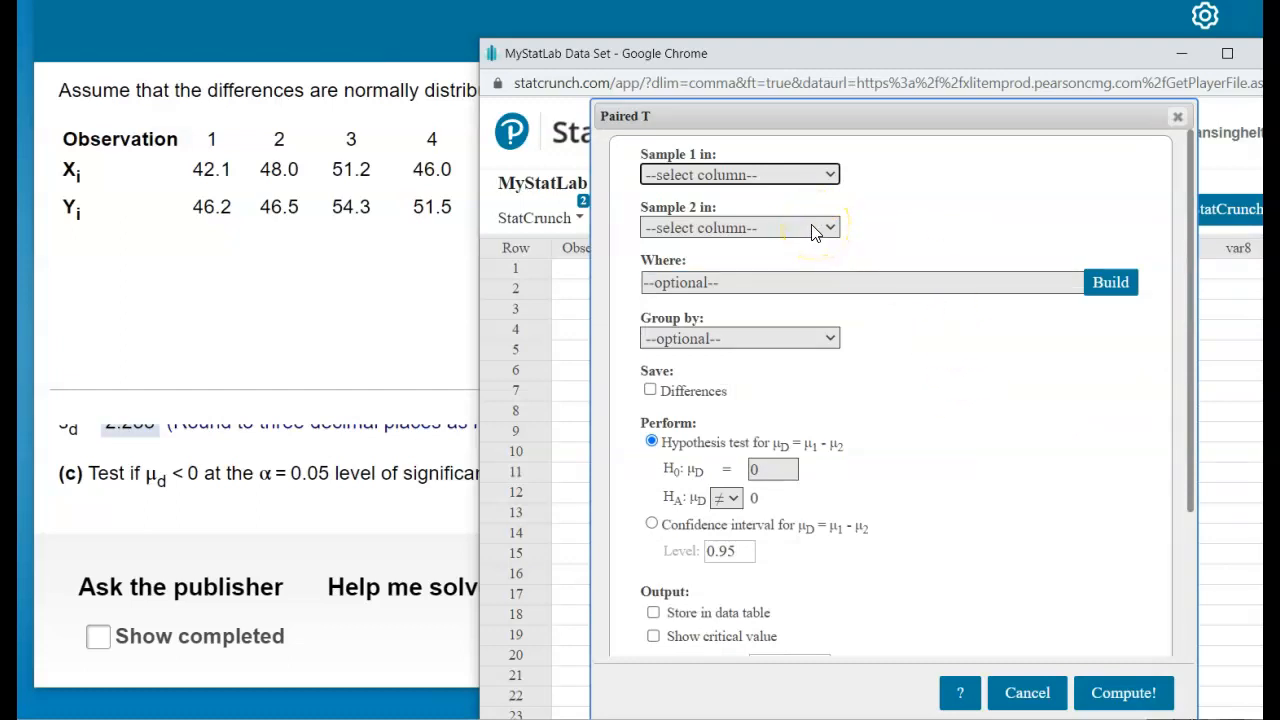
left_click(772, 177)
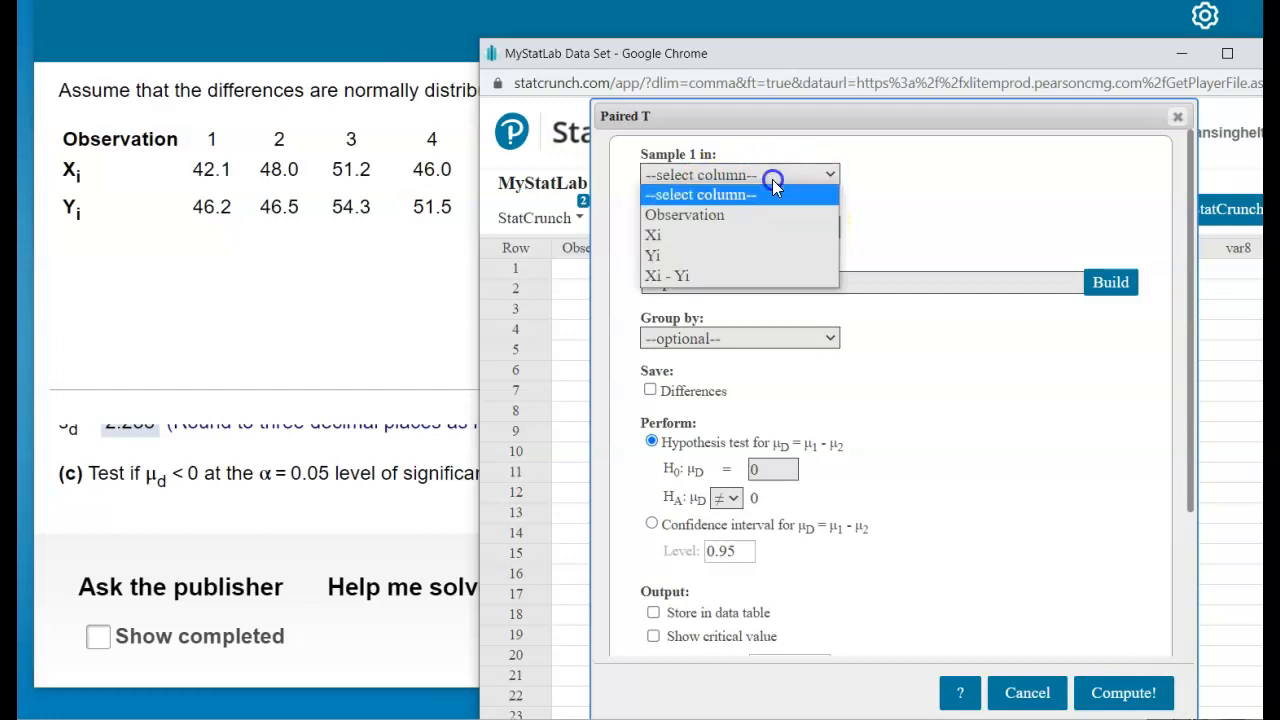
left_click(673, 238)
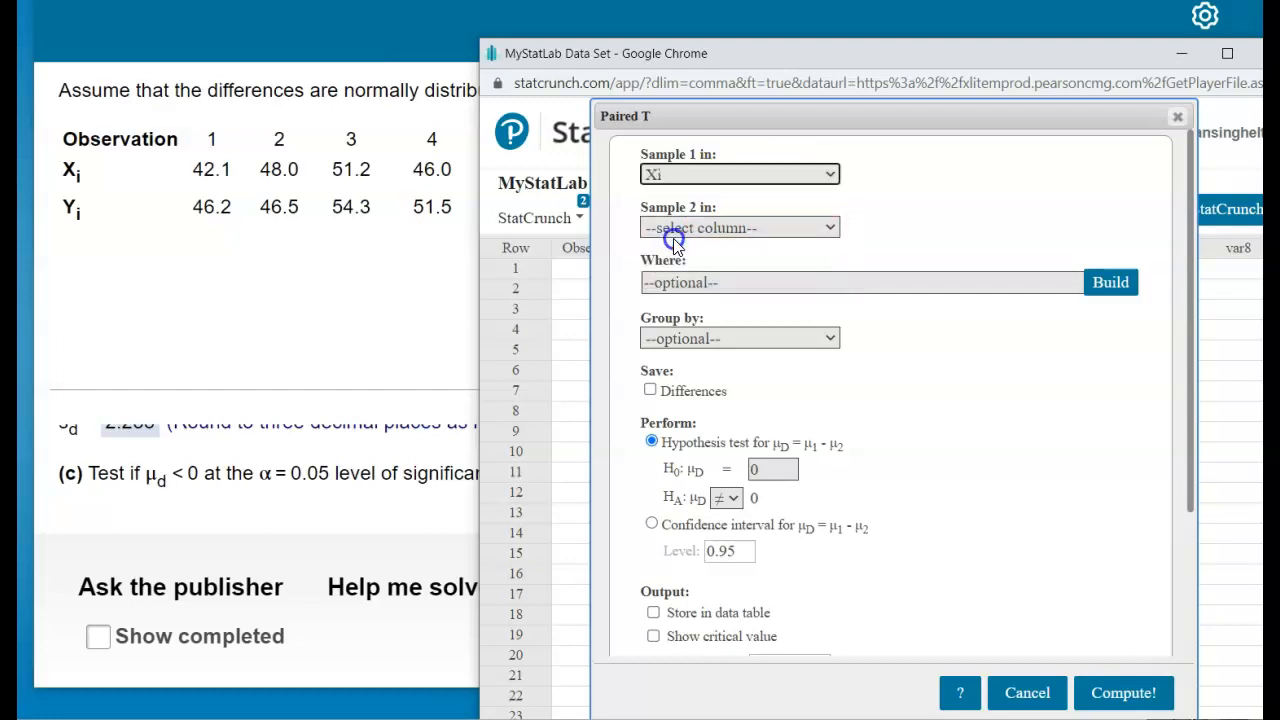
left_click(685, 228)
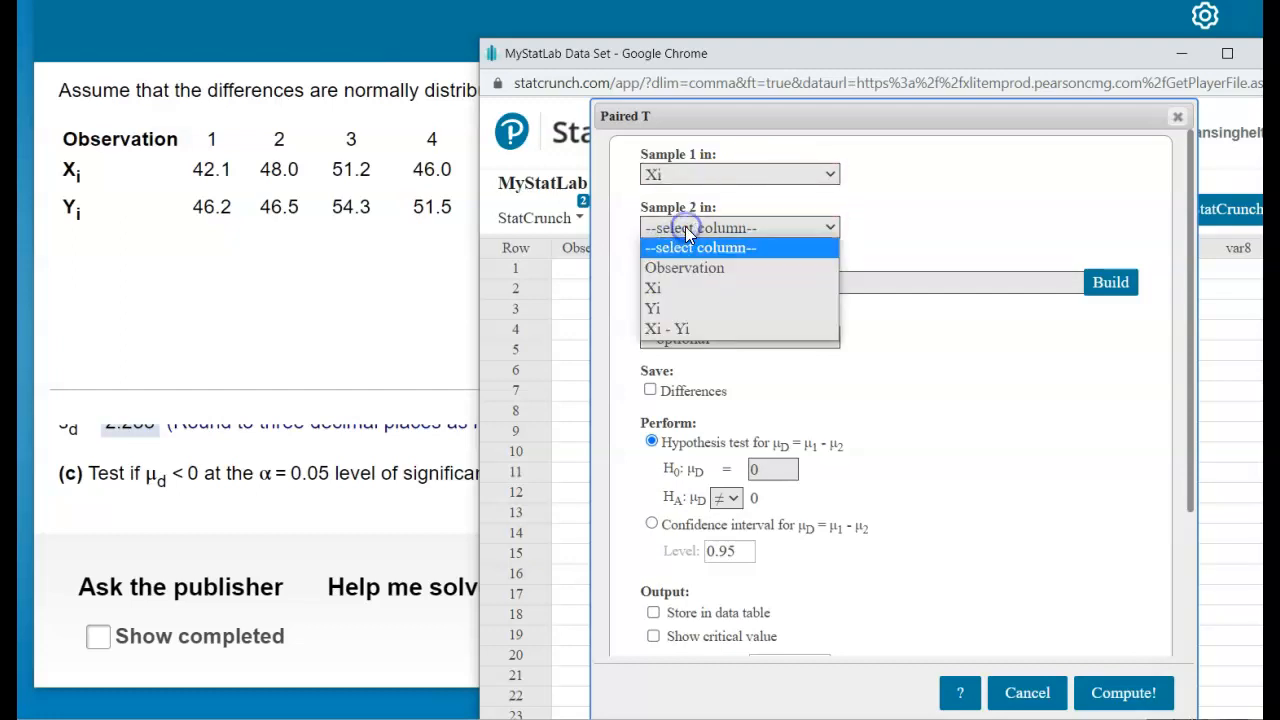
left_click(690, 309)
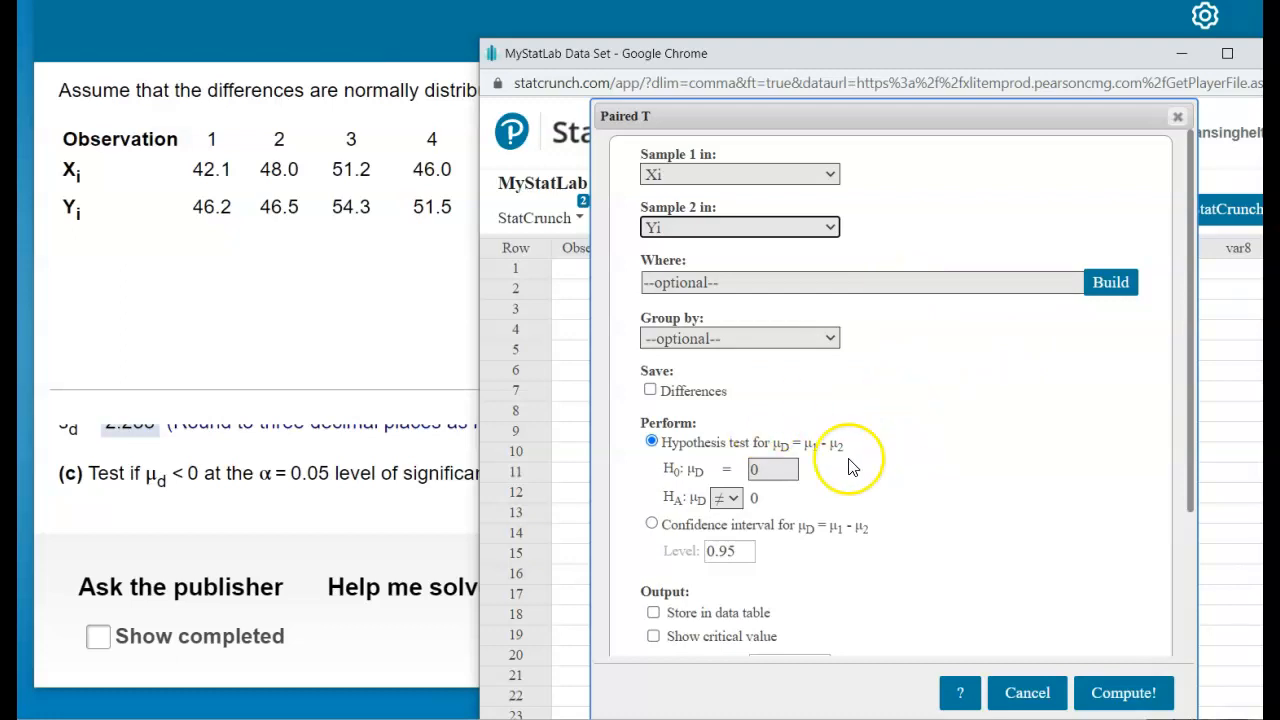
Step: Set the alternative hypothesis to mean difference < 0 and compute the paired T hypothesis test
left_click(724, 499)
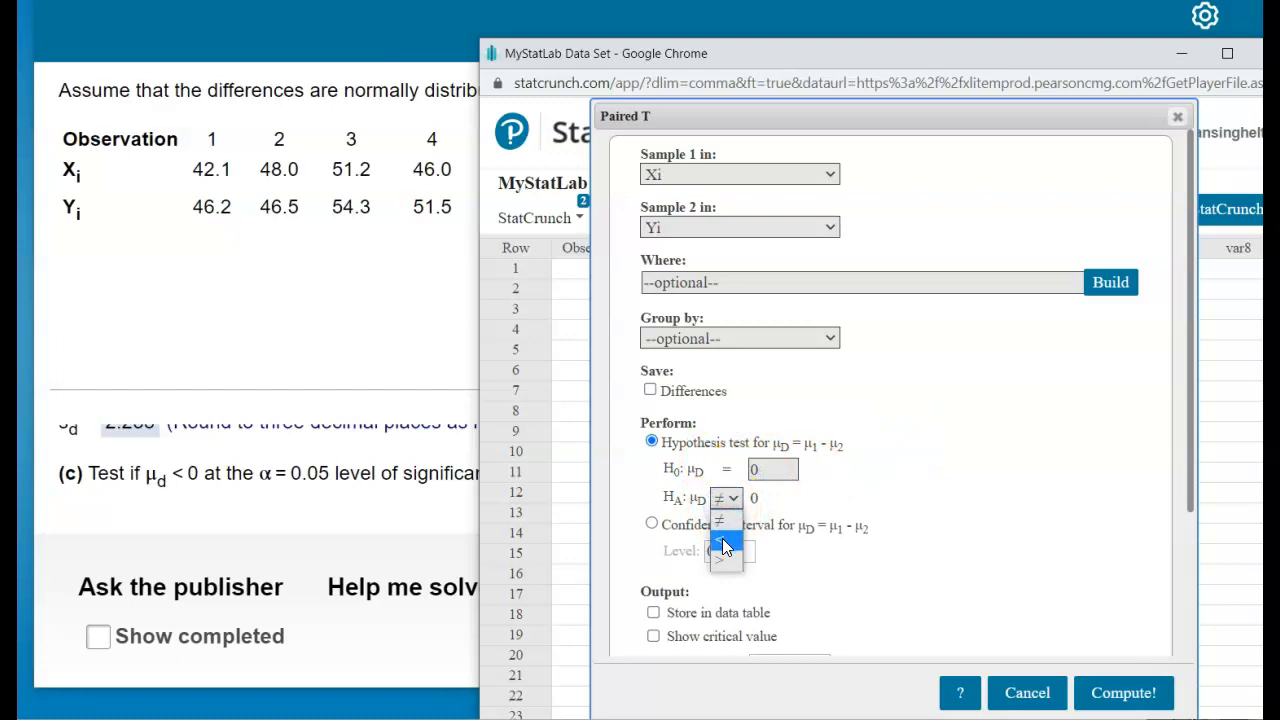
left_click(722, 538)
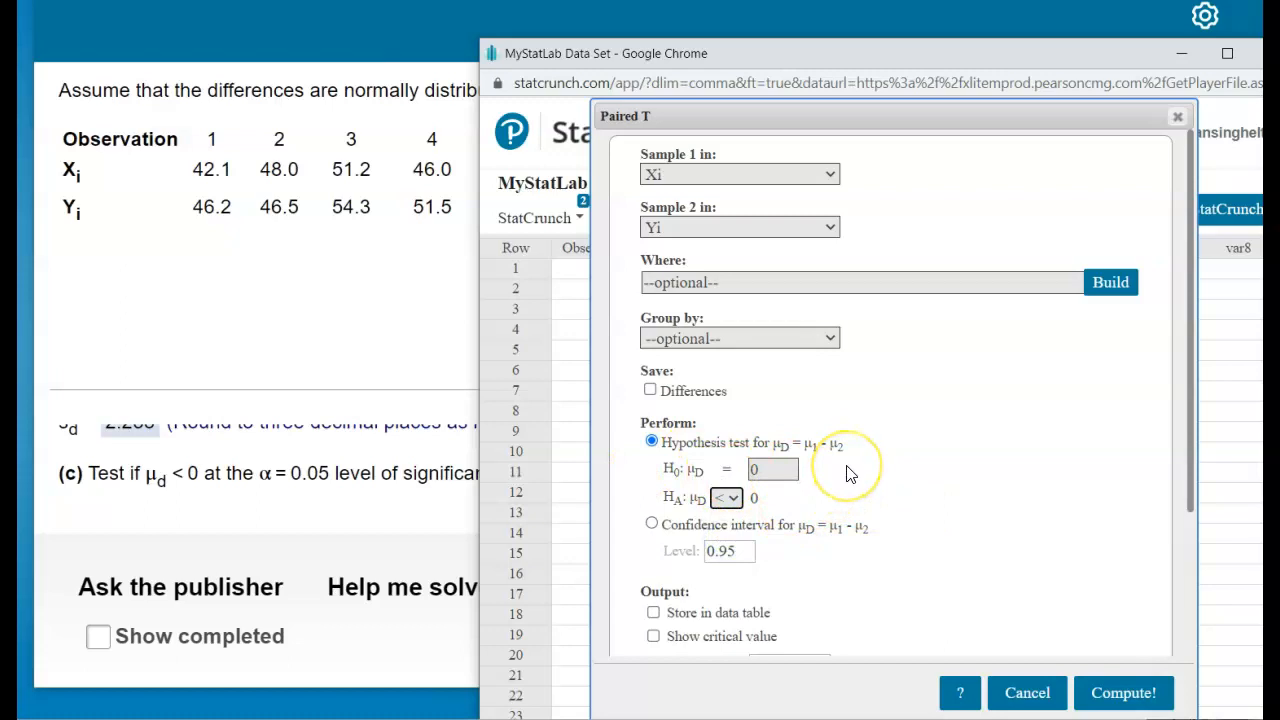
left_click(727, 499)
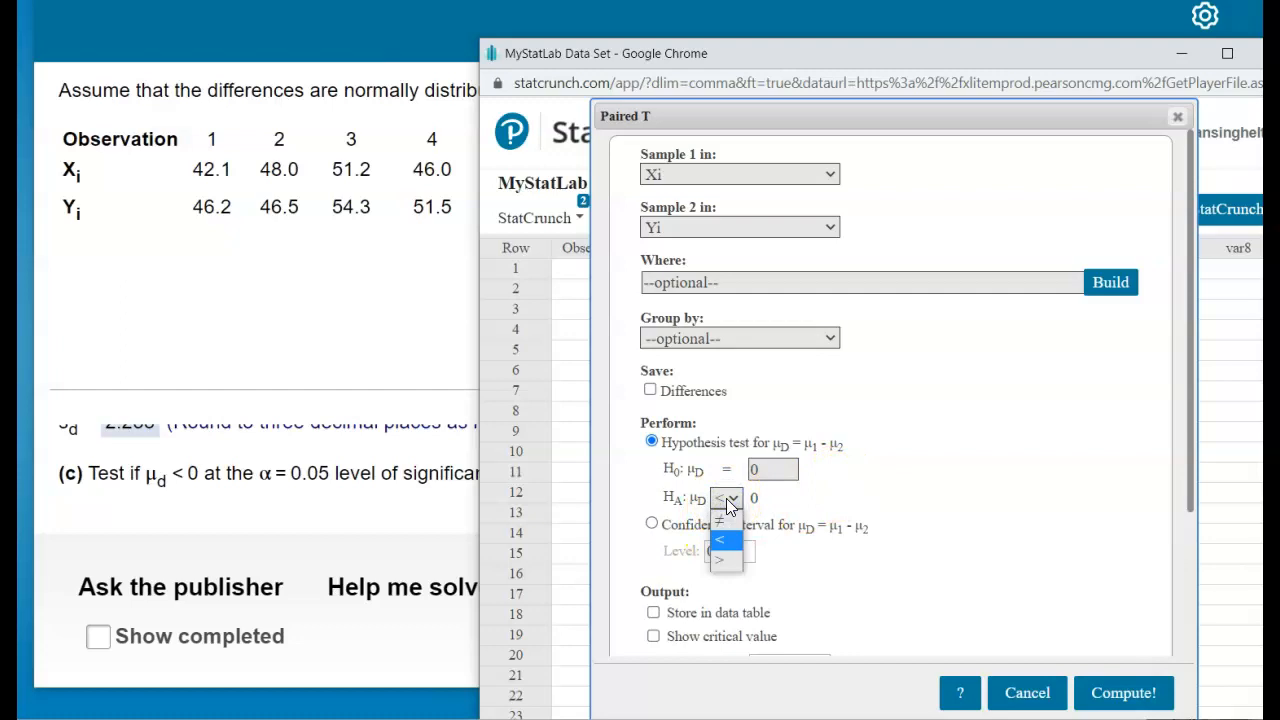
left_click(730, 544)
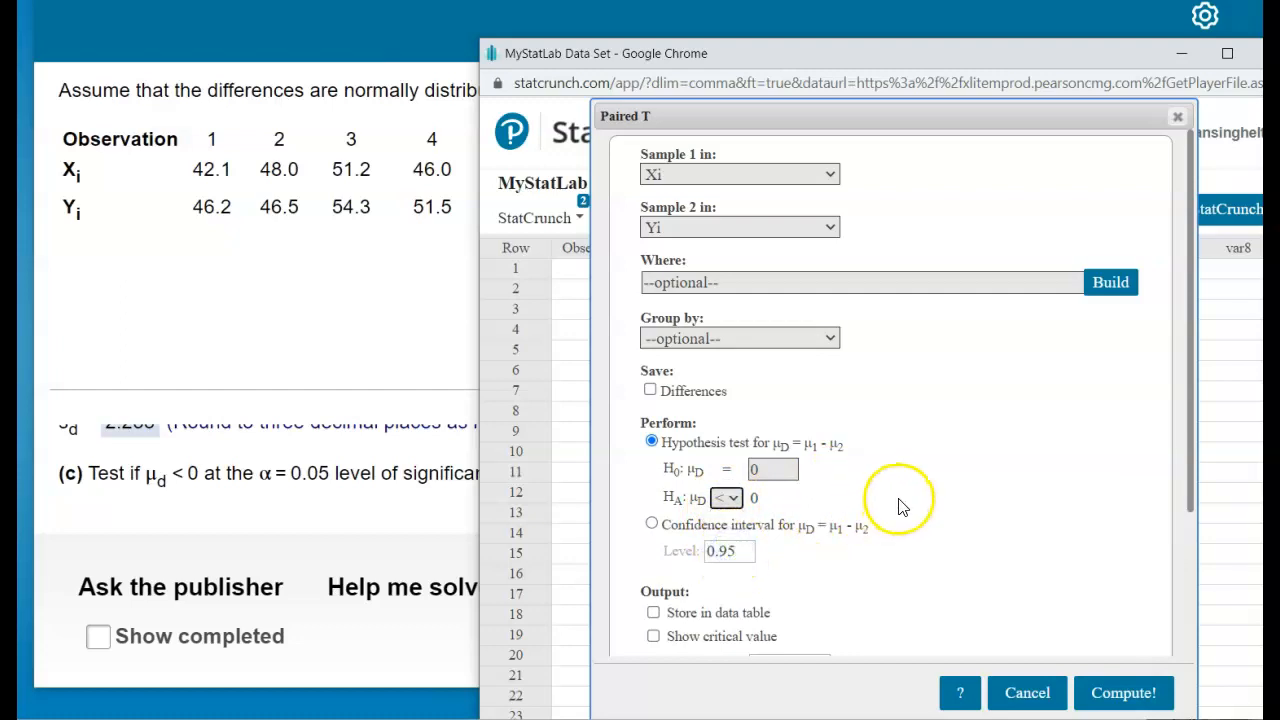
left_click(1113, 697)
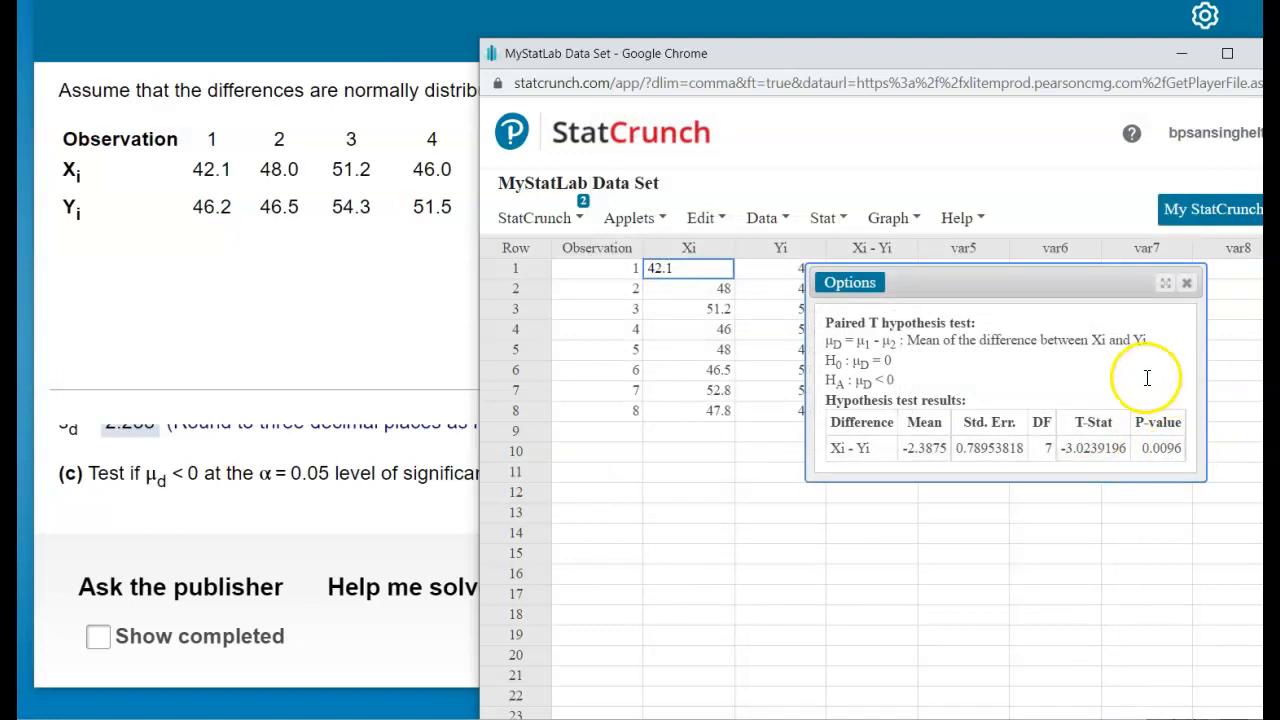
Step: Edit the paired T analysis to use a confidence interval for the mean difference at level 0.95 and compute it
left_click(843, 285)
left_click(846, 306)
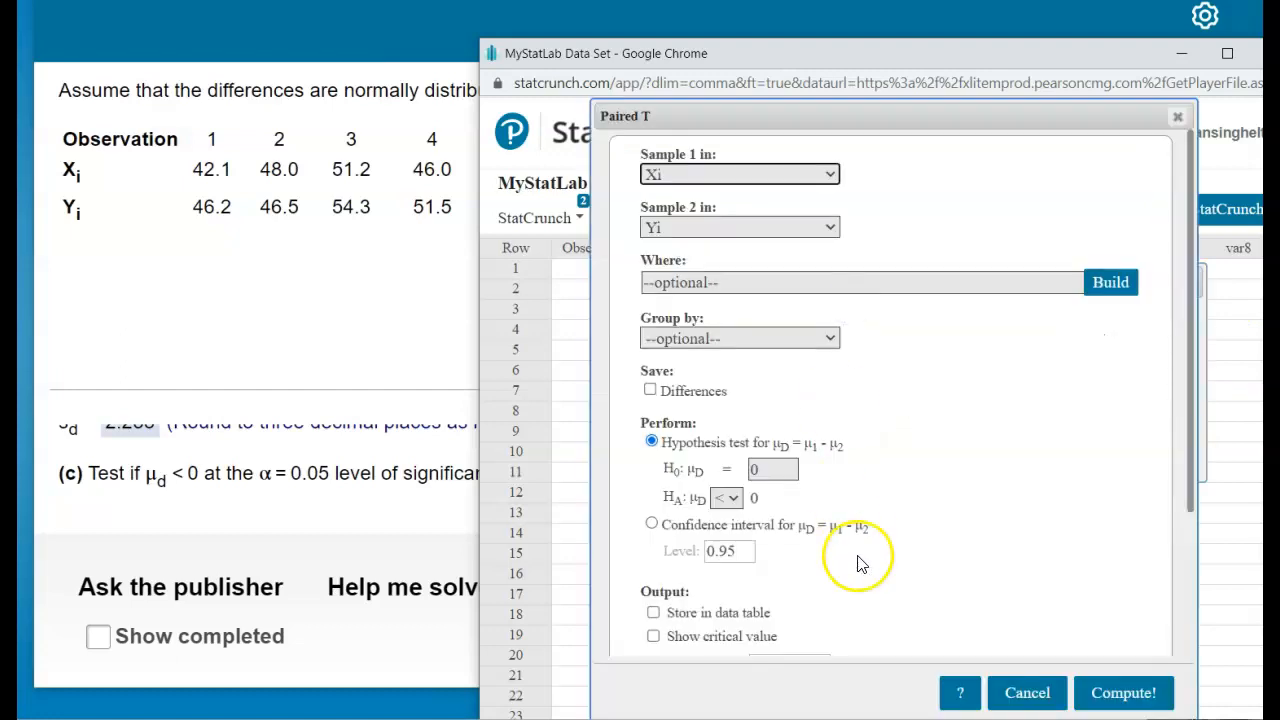
left_click(651, 523)
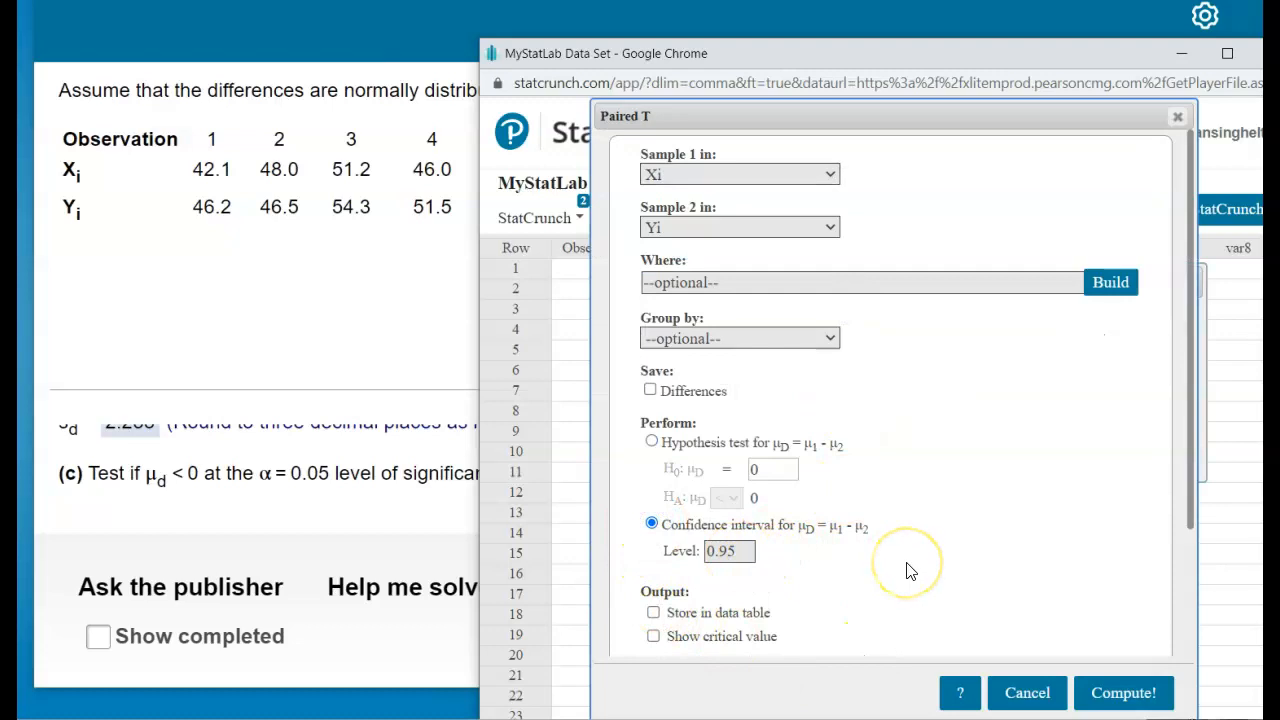
scroll(908, 570, "down", 2)
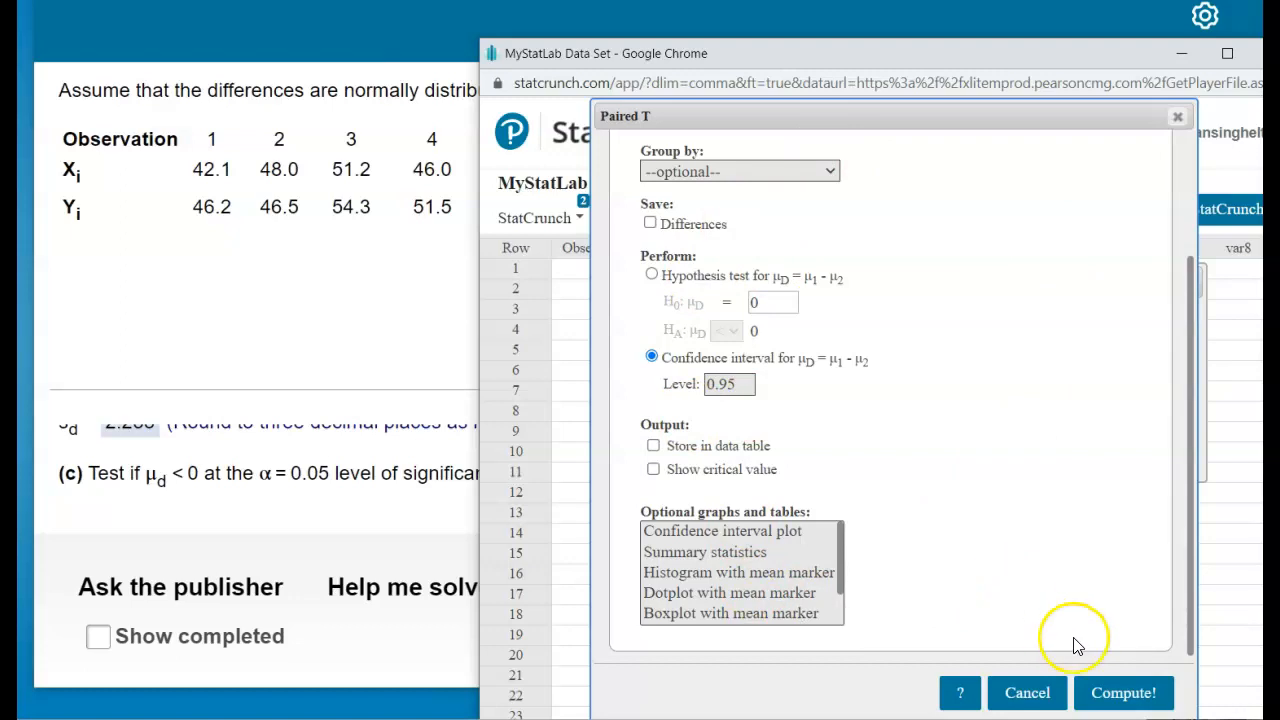
left_click(1118, 704)
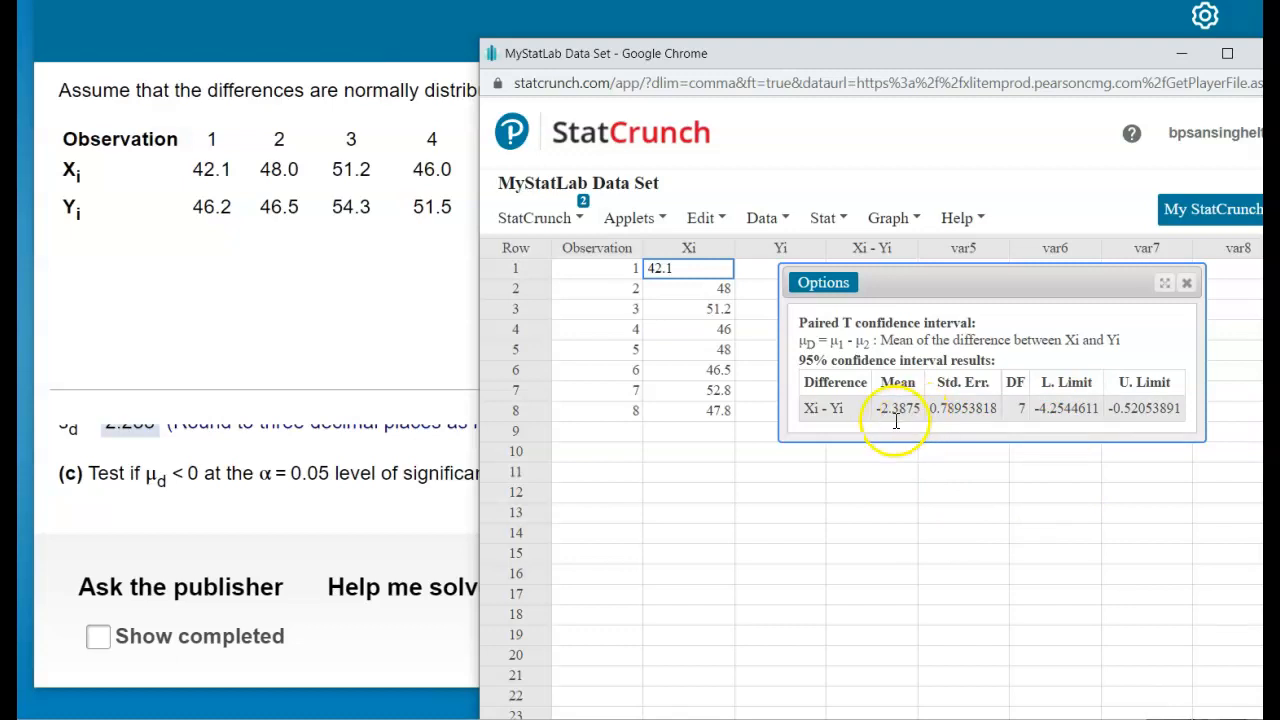
Step: Bring the homework question forward and enlarge its answer area to view the mean and standard deviation of the differences together
scroll(337, 502, "up", 1)
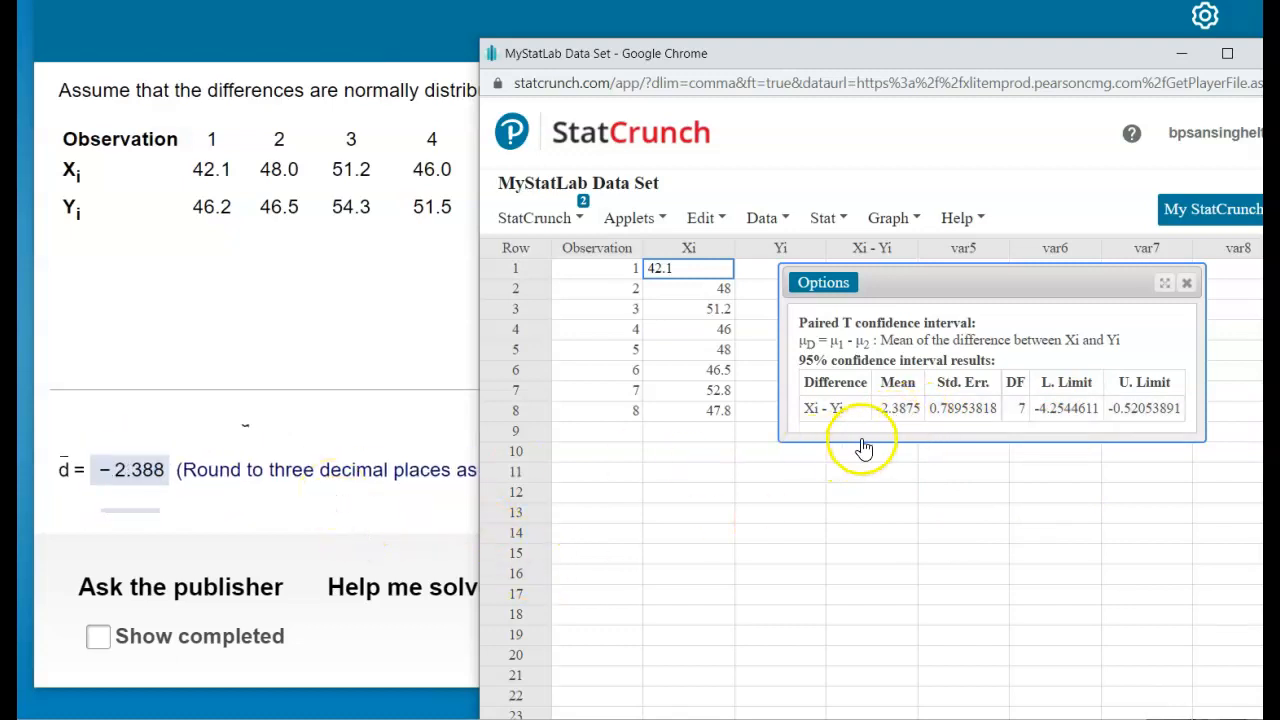
scroll(334, 506, "up", 1)
scroll(336, 506, "down", 1)
scroll(337, 506, "down", 1)
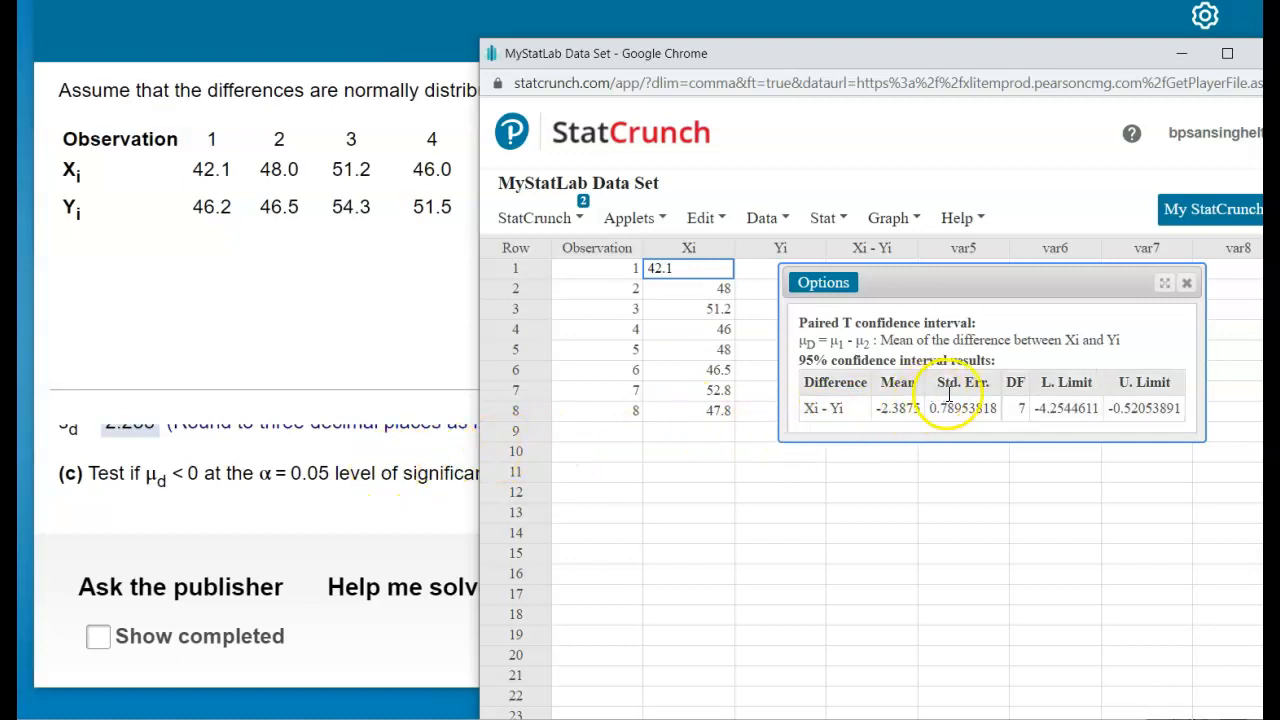
scroll(365, 480, "up", 1)
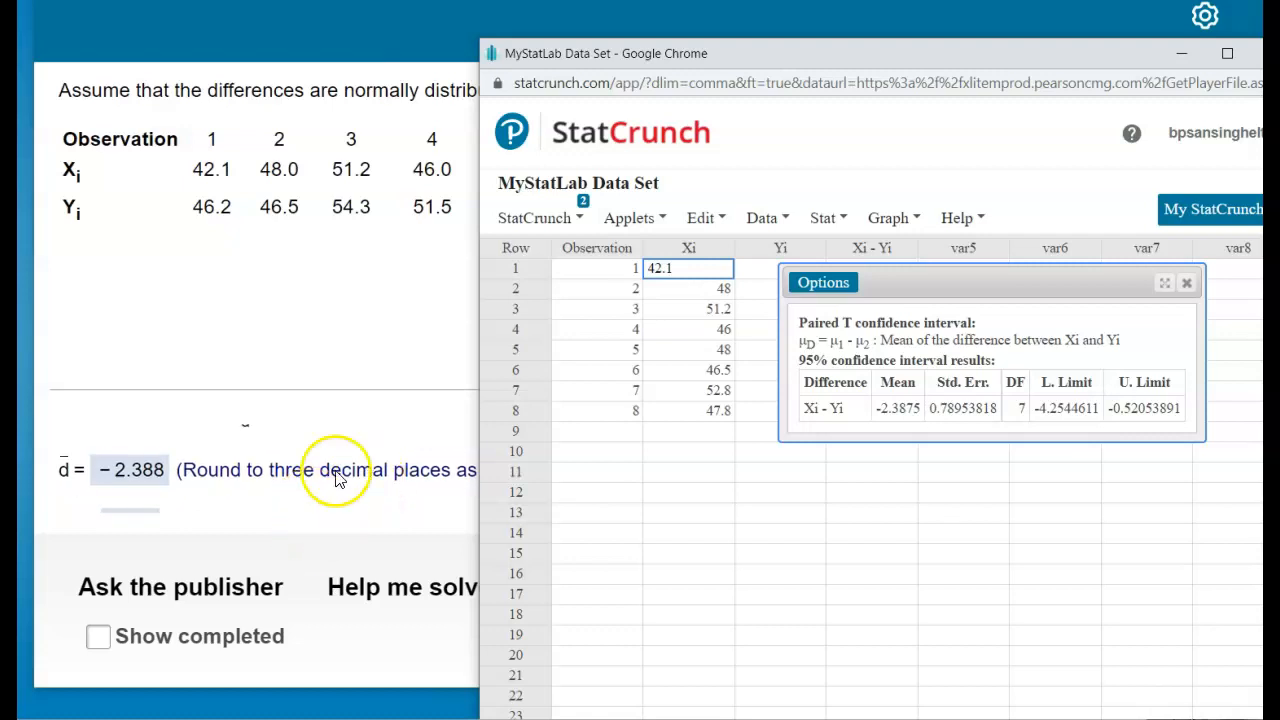
left_click(338, 388)
left_click_drag(638, 388, 638, 327)
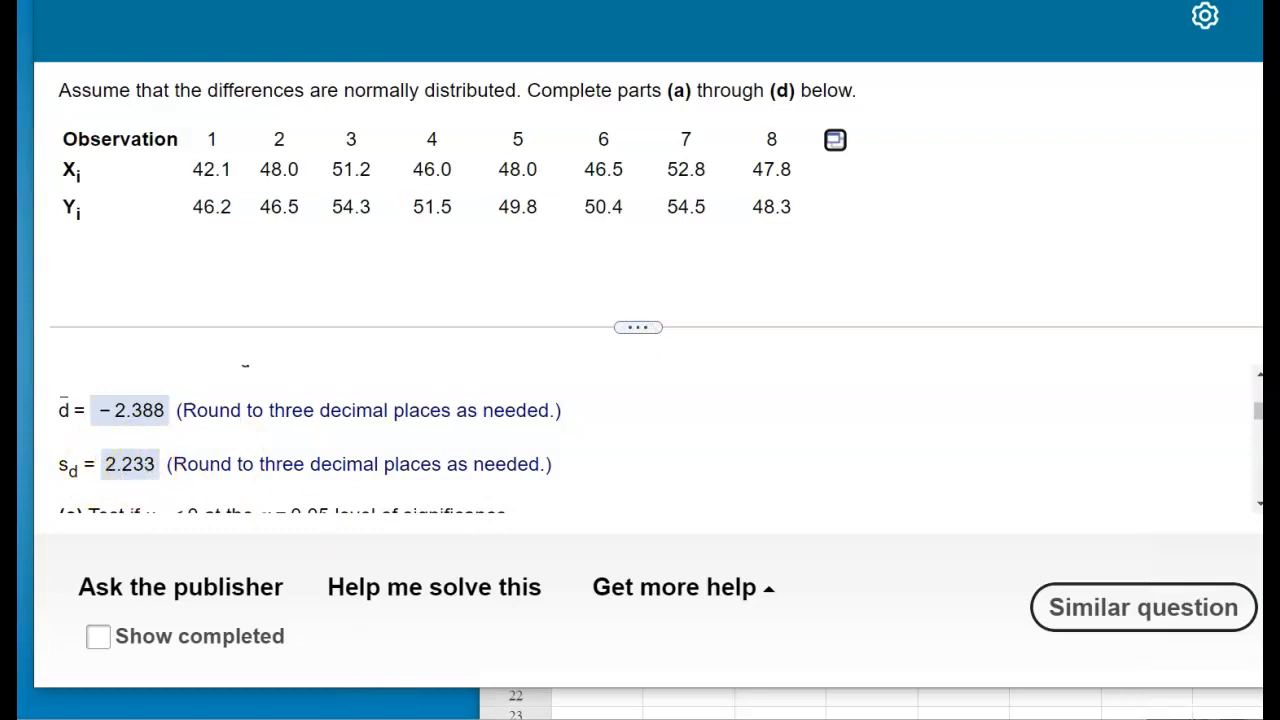
Step: Switch back to the StatCrunch data set window and read the limits of the paired T confidence interval beside the question
mouse_move(557, 718)
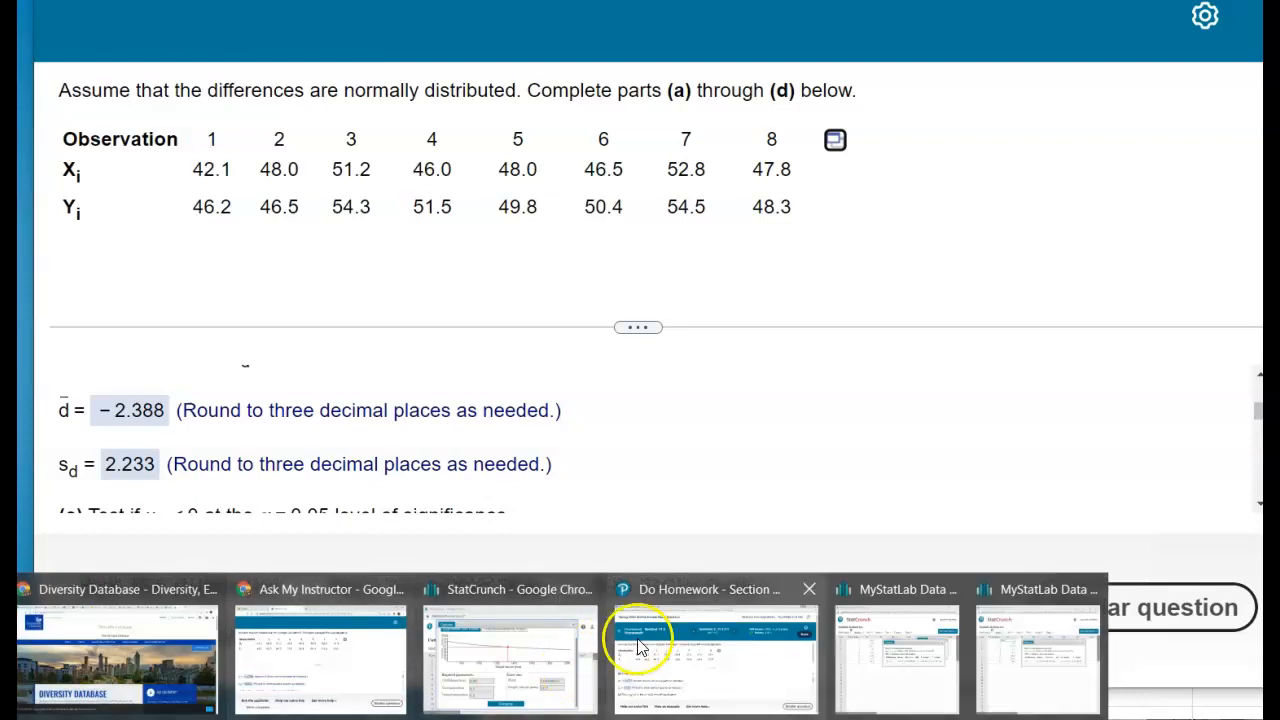
left_click(886, 600)
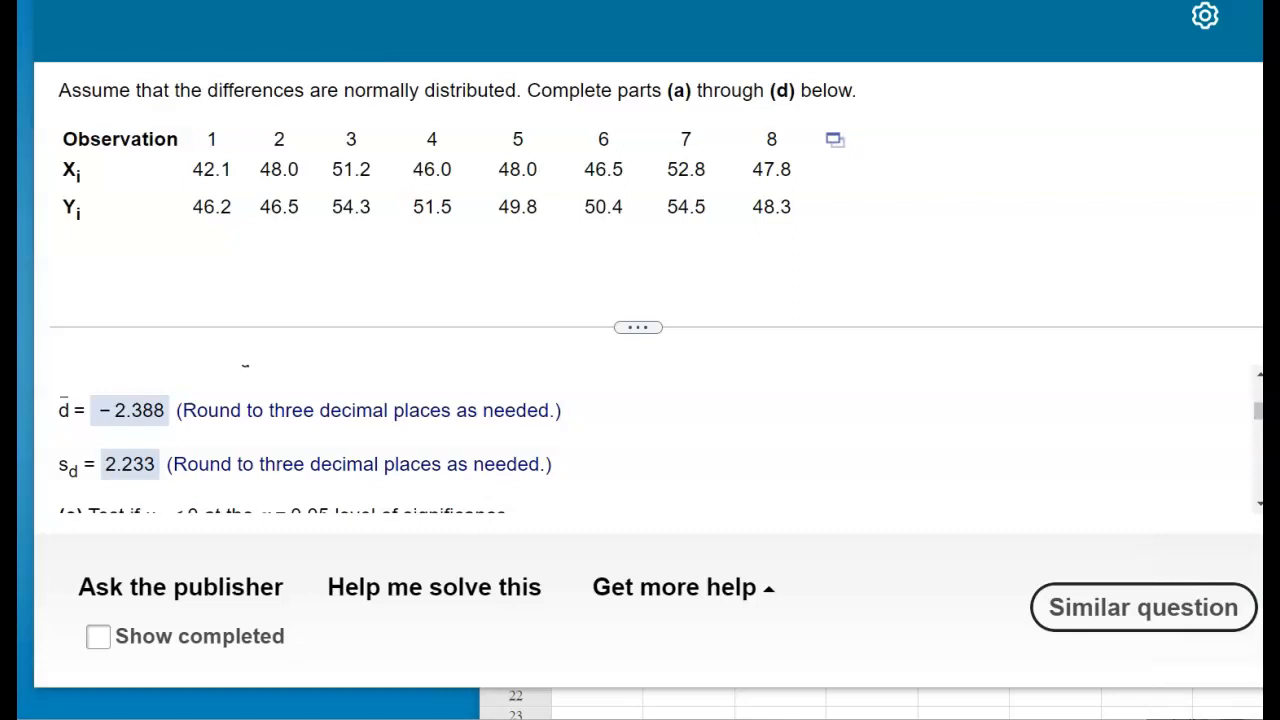
mouse_move(729, 677)
left_click(1000, 620)
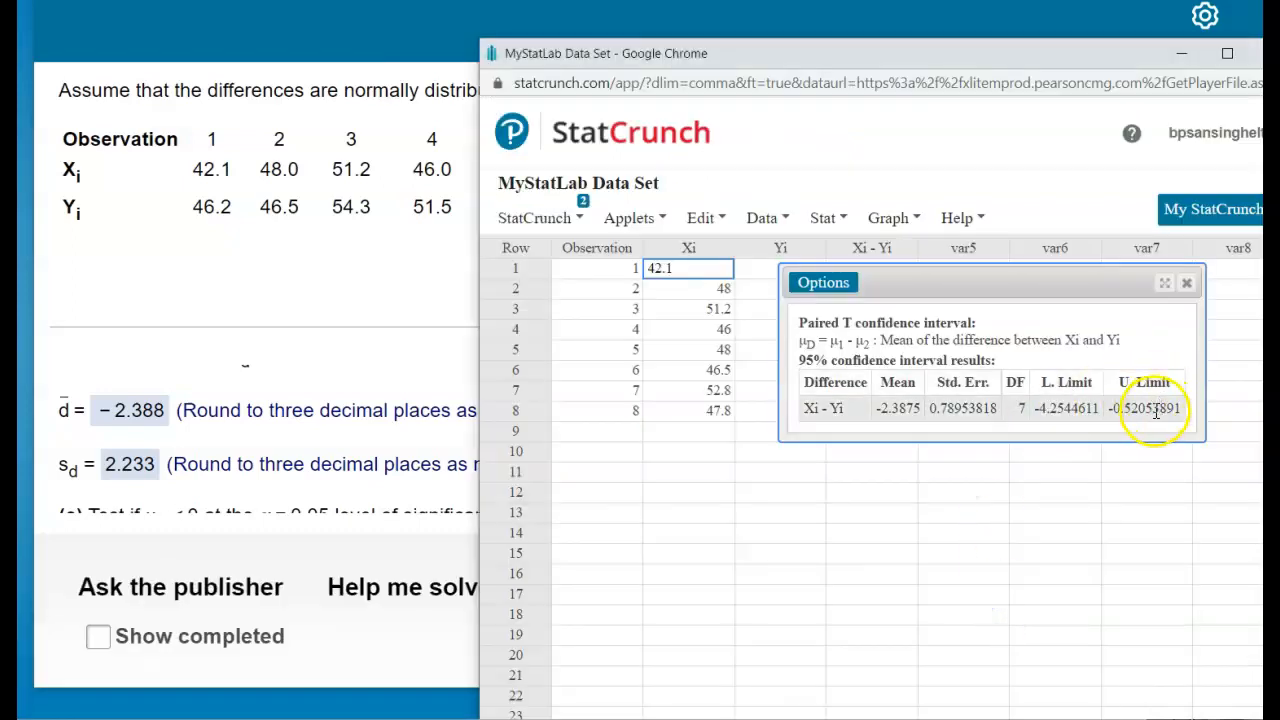